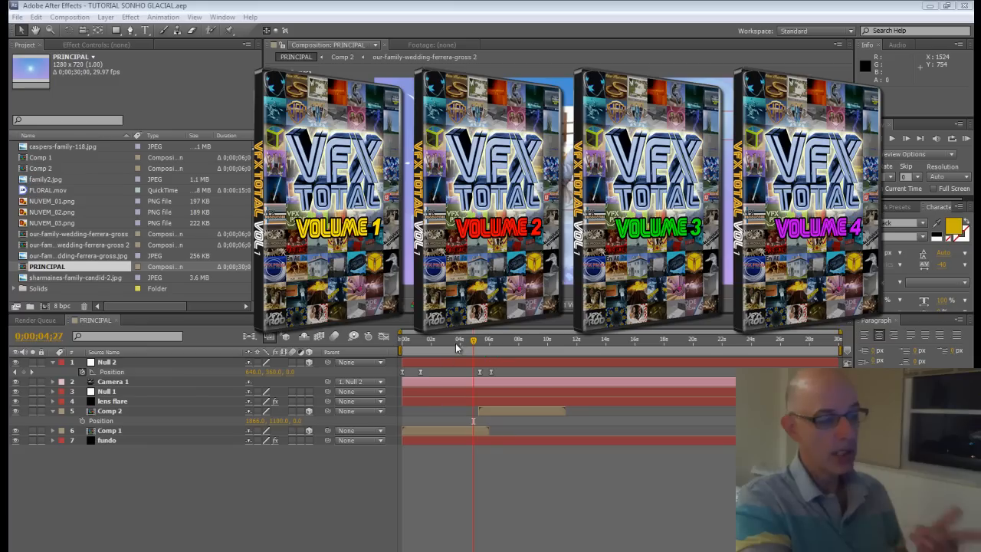
Open Comp 1 from the PRINCIPAL composition and set its width to 2500 px with the 16:9 aspect ratio locked
{"action": "left_click_drag", "start_coordinate": [473, 343], "coordinate": [483, 343]}
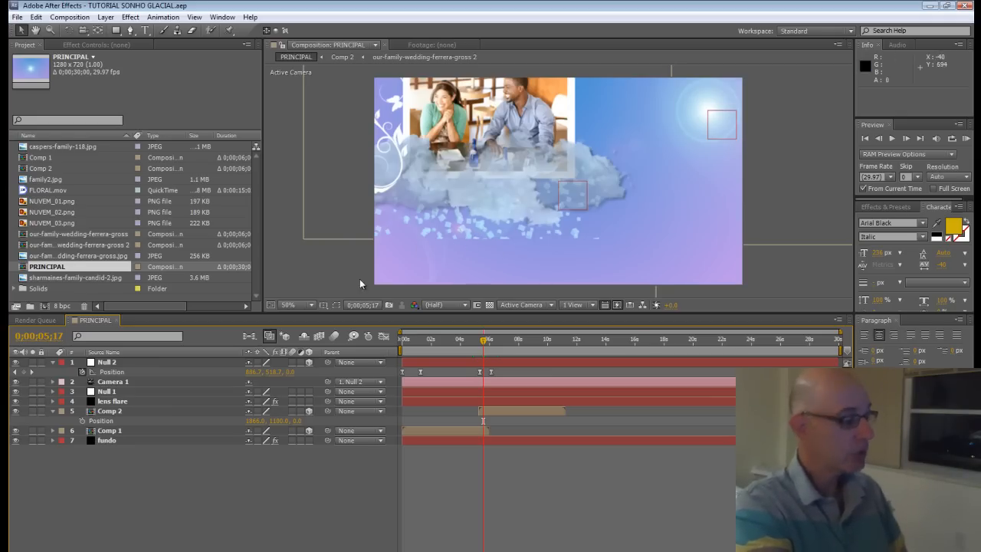
{"action": "left_click", "coordinate": [430, 434]}
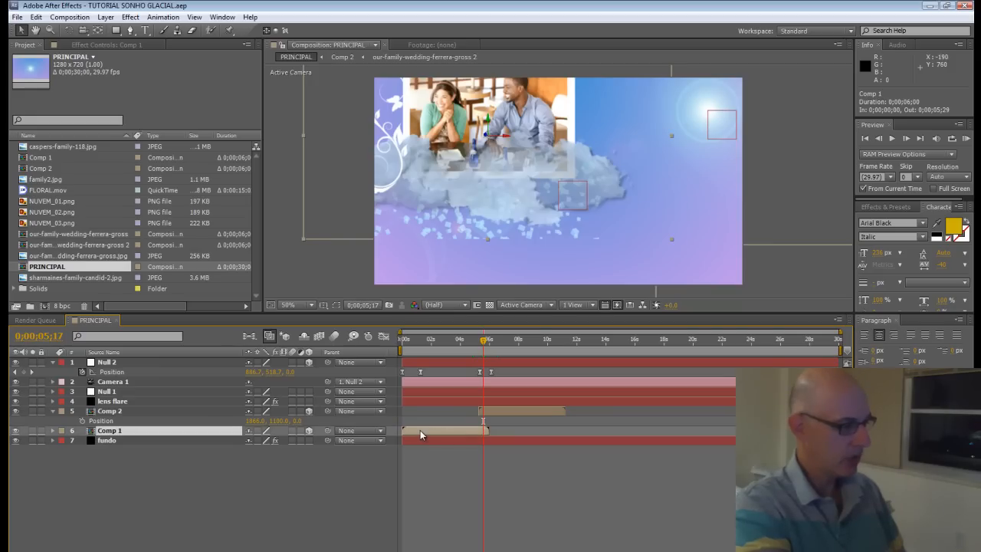
{"action": "double_click", "coordinate": [420, 431]}
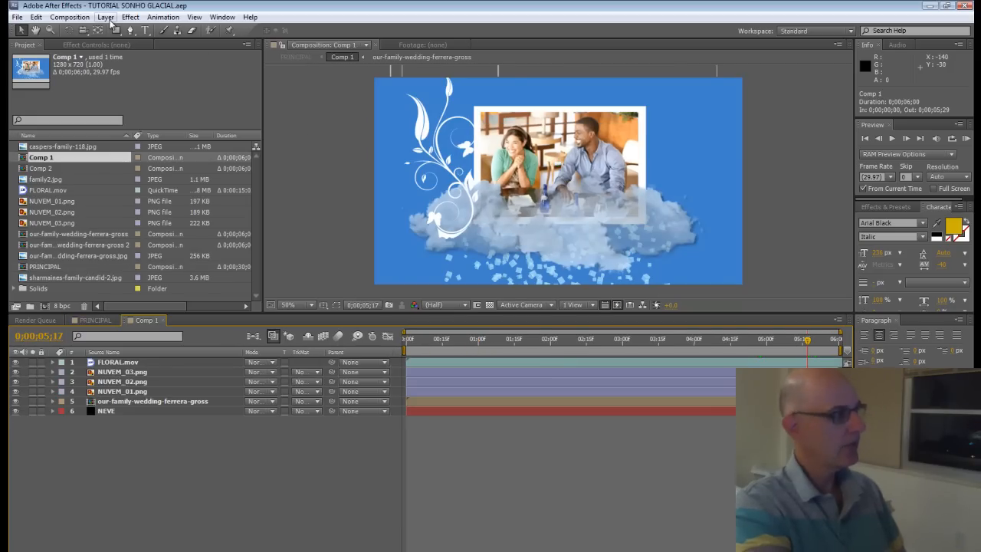
{"action": "left_click", "coordinate": [86, 20]}
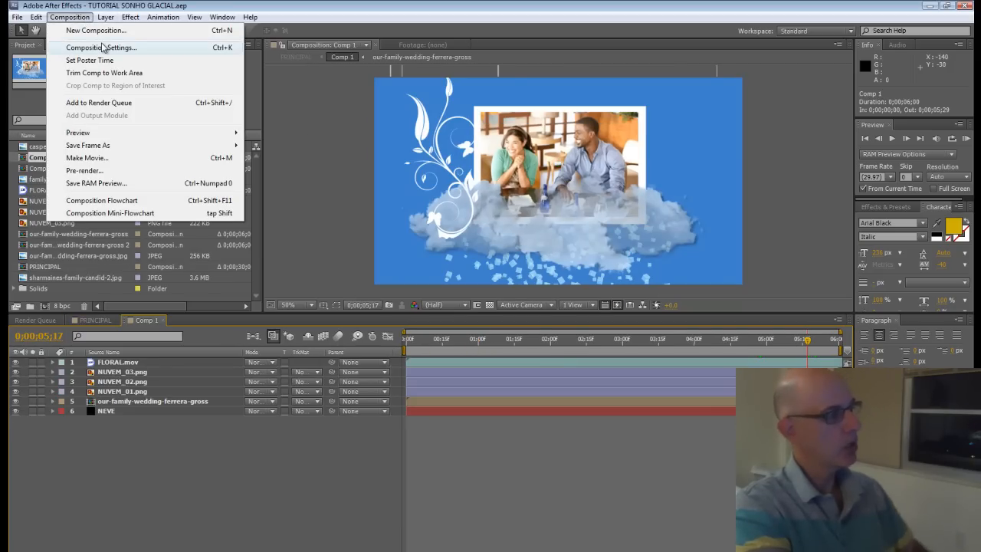
{"action": "left_click", "coordinate": [103, 48]}
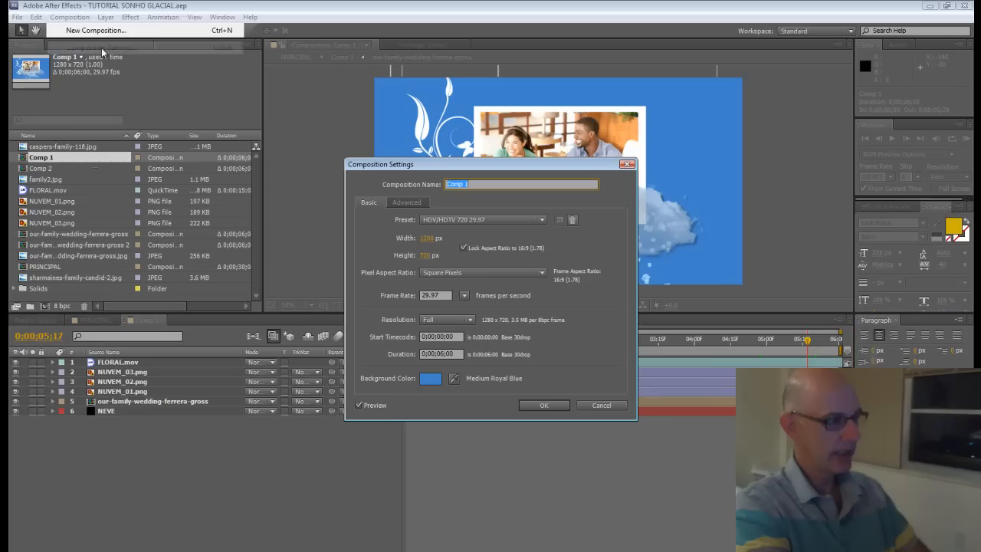
{"action": "left_click", "coordinate": [427, 239]}
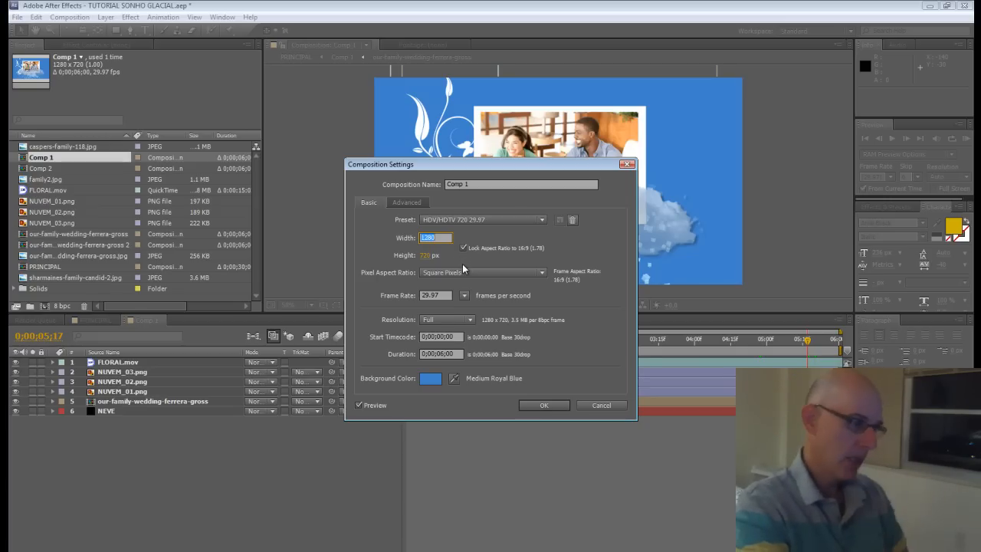
{"action": "type", "text": "2500"}
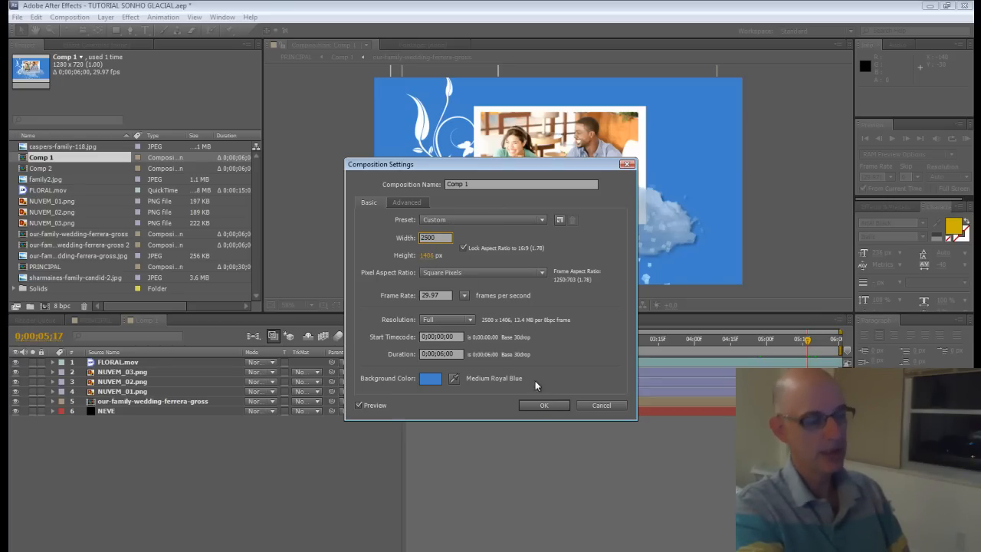
{"action": "left_click", "coordinate": [543, 405]}
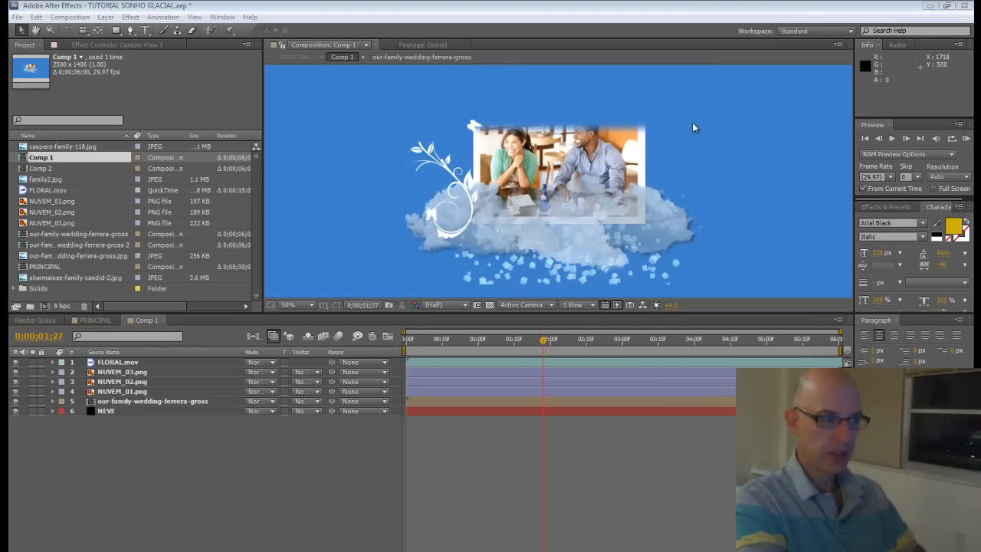
Resize the NEVE solid in Comp 1 to a width of 2500 px with its aspect ratio locked, as a new solid
{"action": "key", "text": "comma"}
{"action": "key", "text": "comma"}
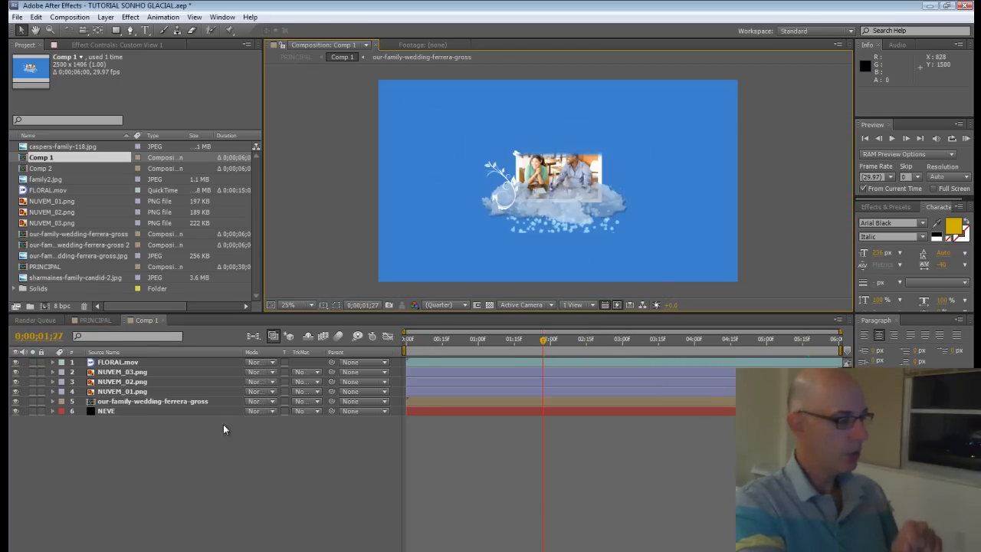
{"action": "left_click", "coordinate": [432, 412]}
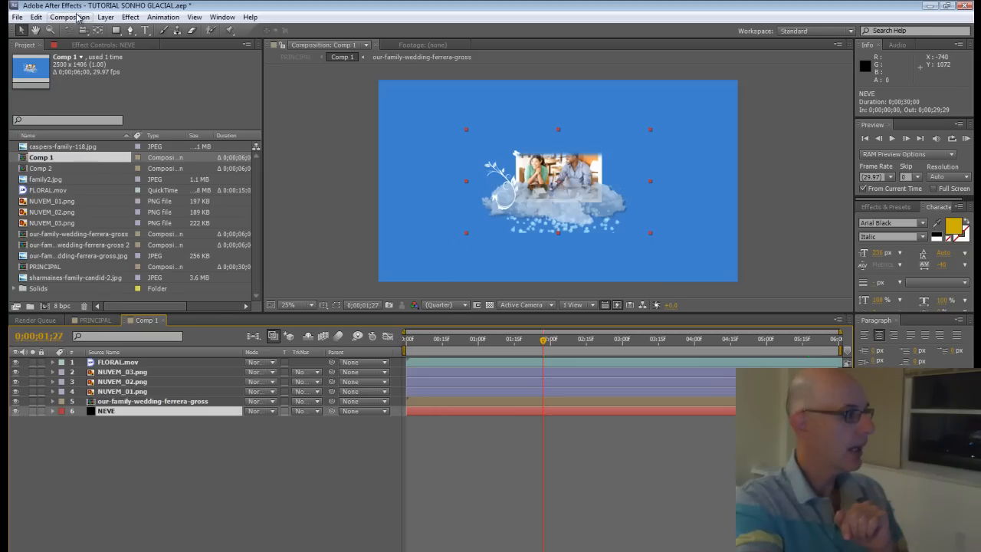
{"action": "left_click", "coordinate": [105, 17]}
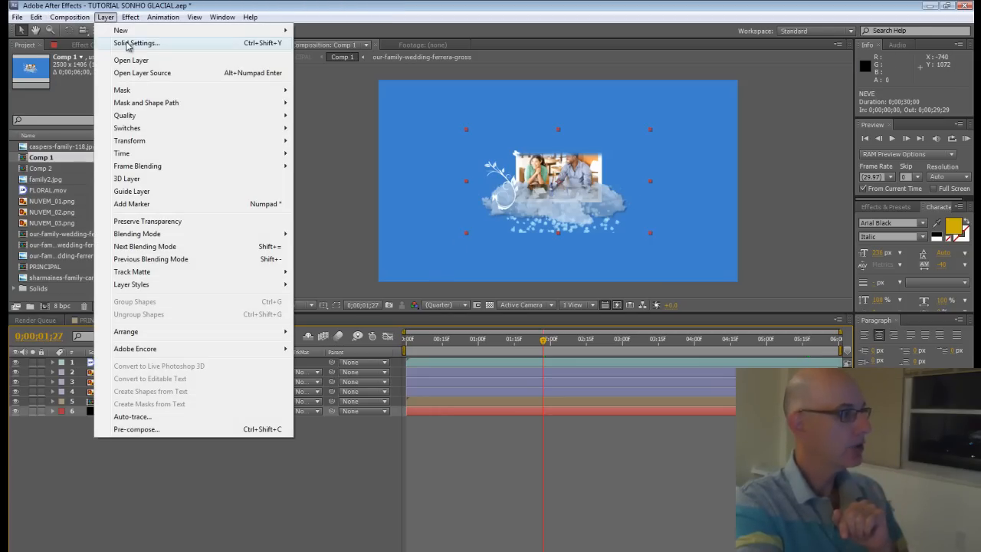
{"action": "left_click", "coordinate": [127, 44]}
{"action": "left_click", "coordinate": [448, 208]}
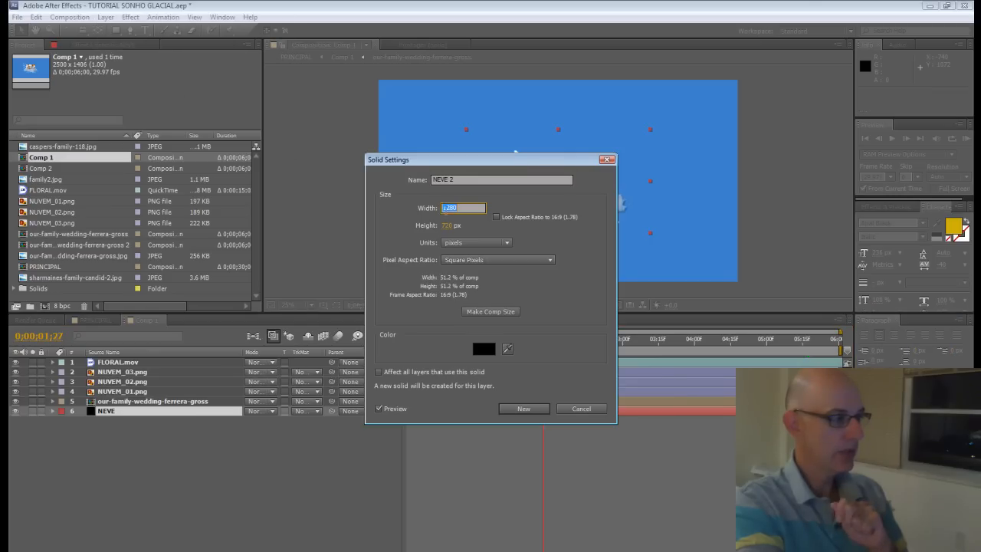
{"action": "left_click", "coordinate": [496, 217]}
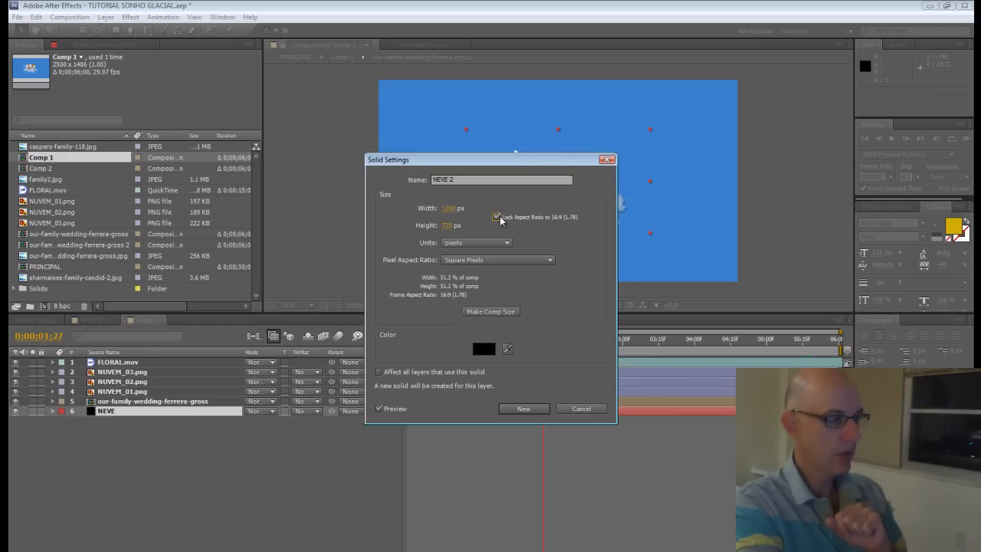
{"action": "left_click", "coordinate": [453, 209]}
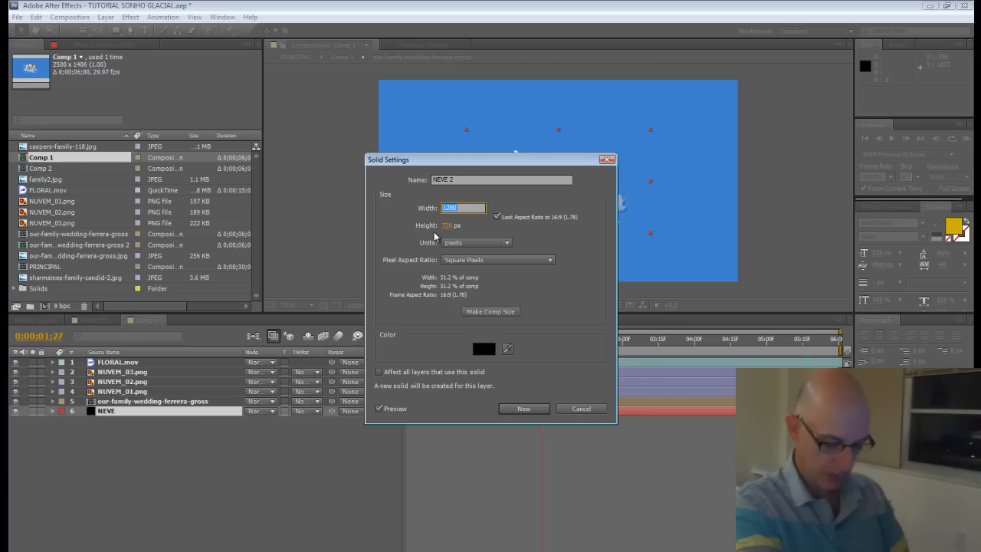
{"action": "type", "text": "2500"}
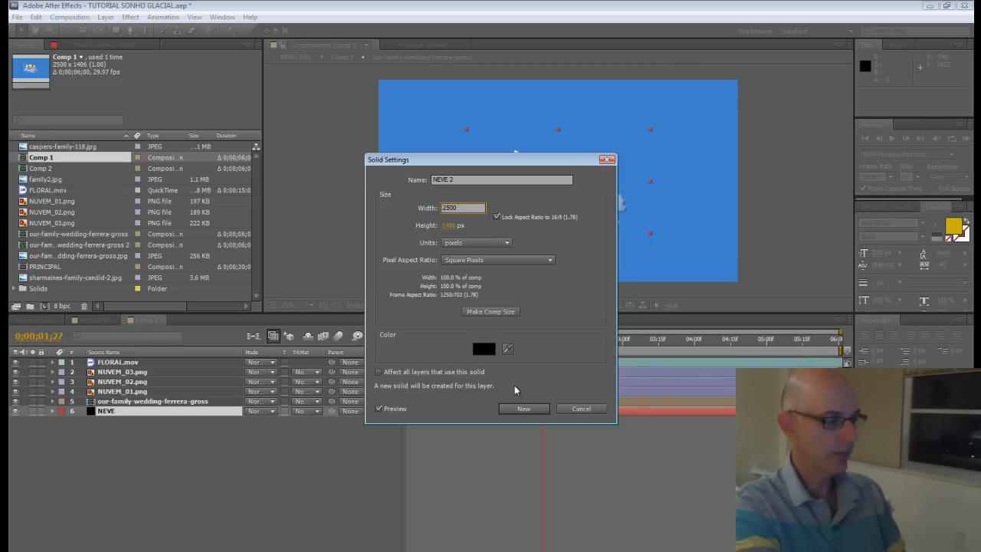
{"action": "left_click", "coordinate": [517, 410]}
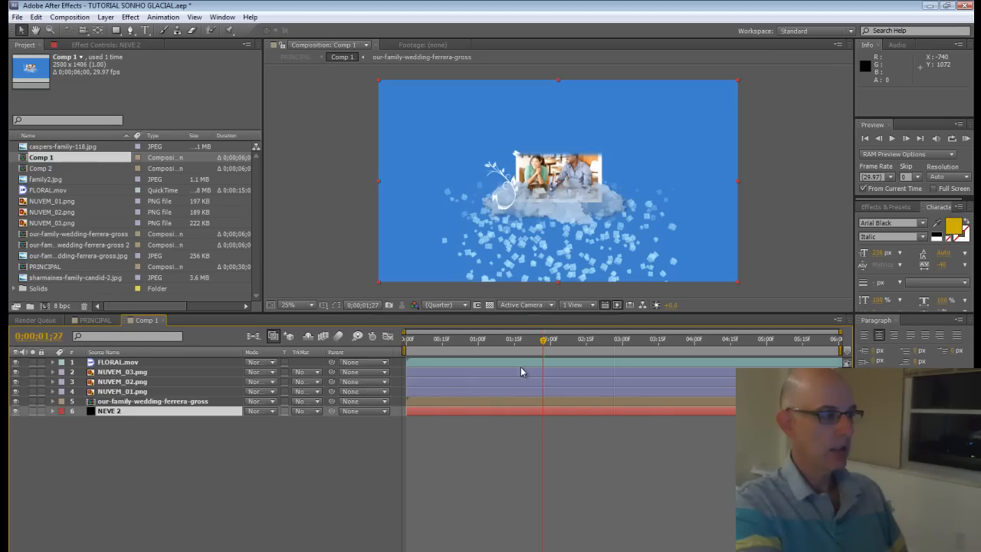
Set the Radius X of the NEVE 2 layer's CC Particle World producer to 0.195
{"action": "left_click_drag", "start_coordinate": [544, 344], "coordinate": [481, 354]}
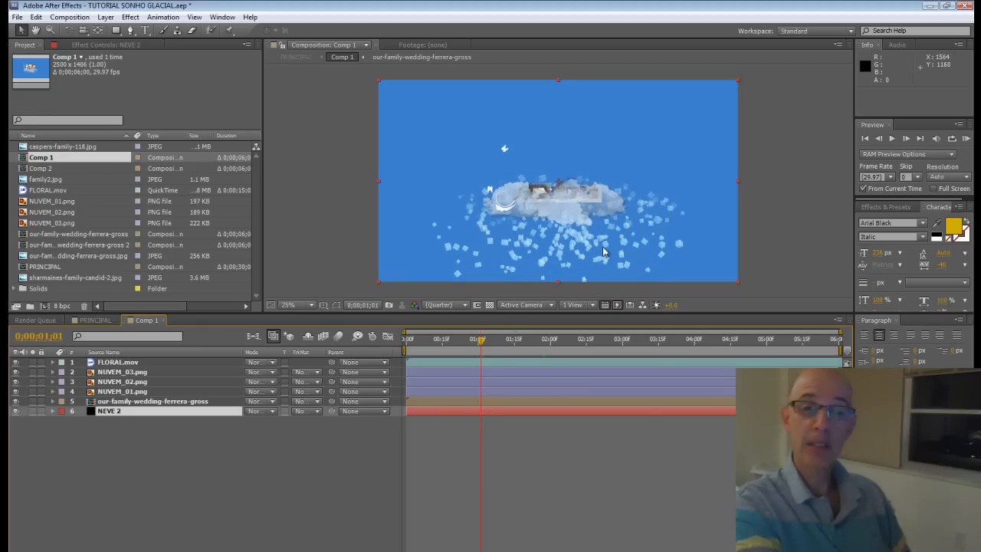
{"action": "left_click", "coordinate": [117, 46]}
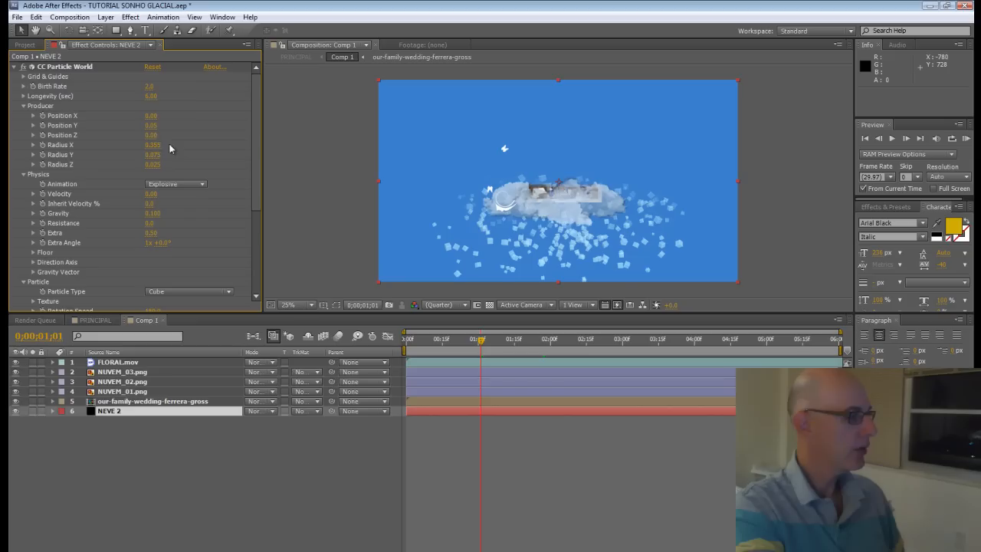
{"action": "left_click_drag", "start_coordinate": [157, 148], "coordinate": [152, 147]}
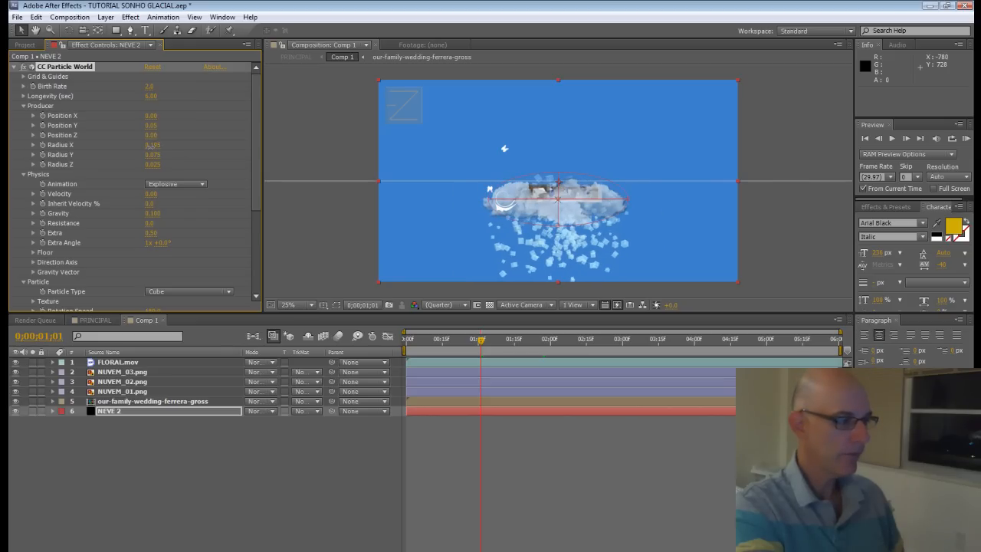
Set the snow particles' Birth Size to 0.070 and Death Size to 0.020
{"action": "left_click_drag", "start_coordinate": [258, 182], "coordinate": [247, 233]}
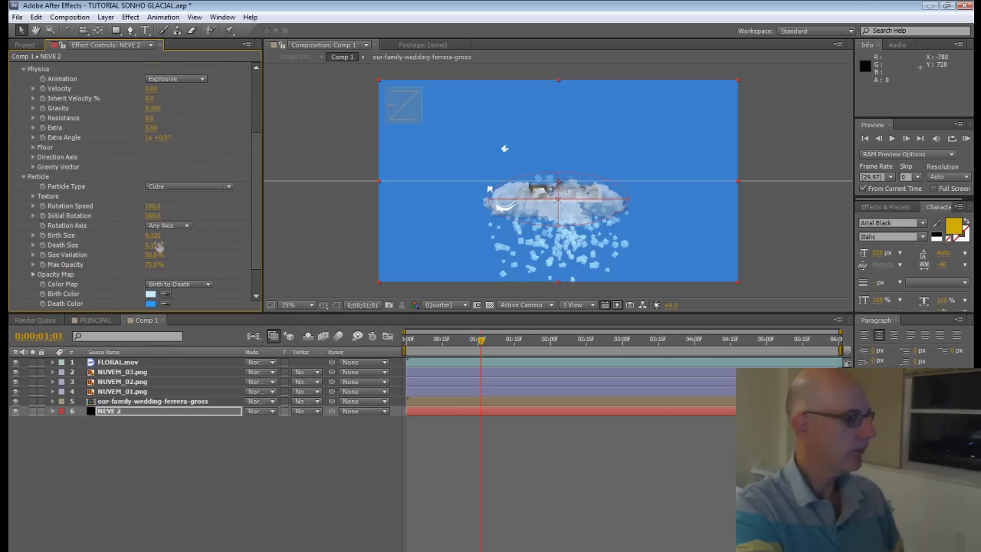
{"action": "left_click_drag", "start_coordinate": [155, 235], "coordinate": [152, 234]}
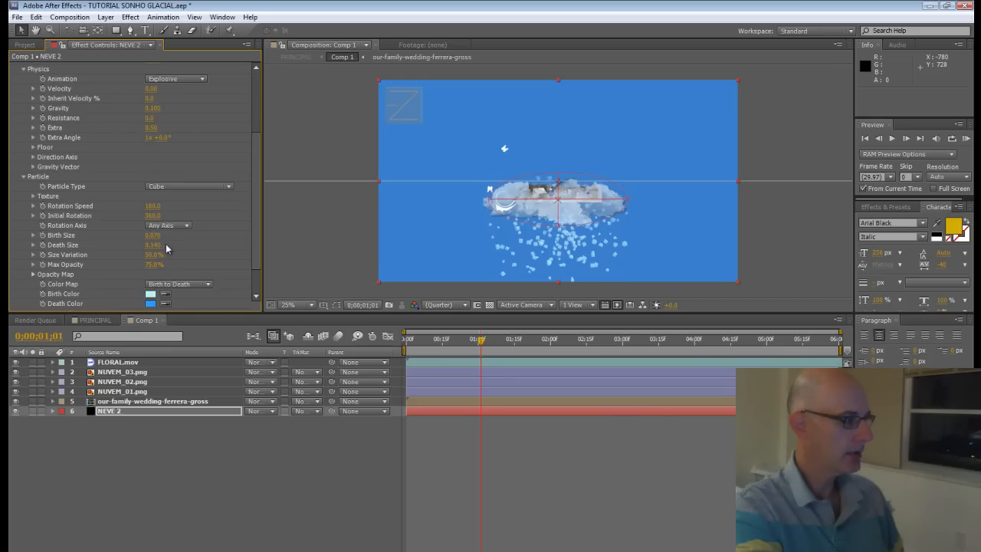
{"action": "left_click_drag", "start_coordinate": [157, 244], "coordinate": [153, 244]}
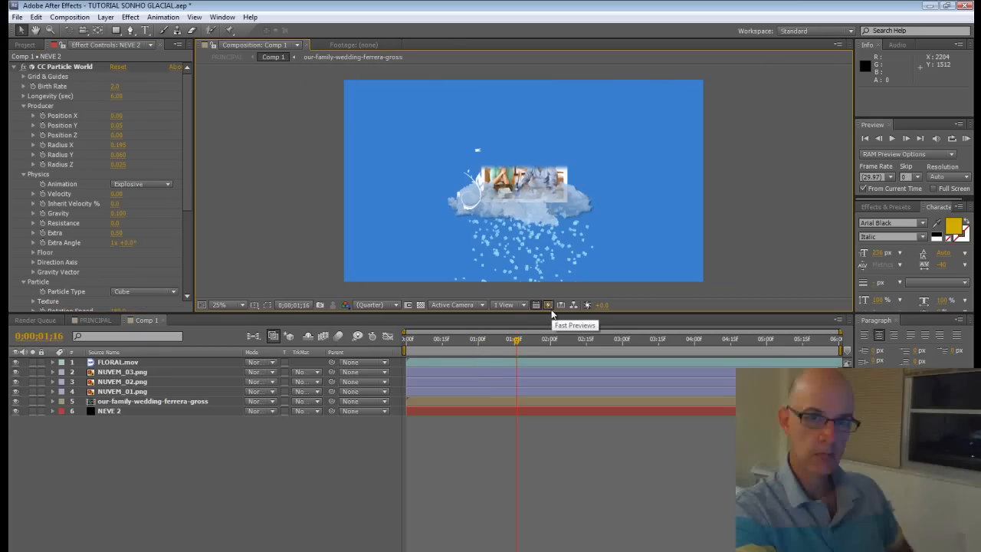
Preview the snowfall, then redraw the particles' Opacity Map as a curve that peaks early and slopes down to zero before the end
{"action": "left_click_drag", "start_coordinate": [517, 344], "coordinate": [456, 345]}
{"action": "key", "text": "space"}
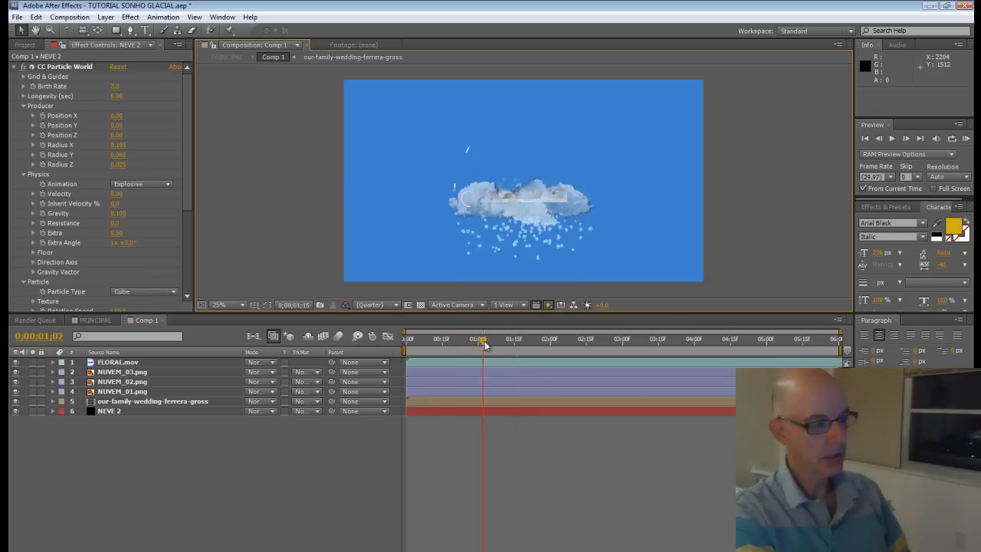
{"action": "left_click_drag", "start_coordinate": [495, 344], "coordinate": [451, 345]}
{"action": "key", "text": "space"}
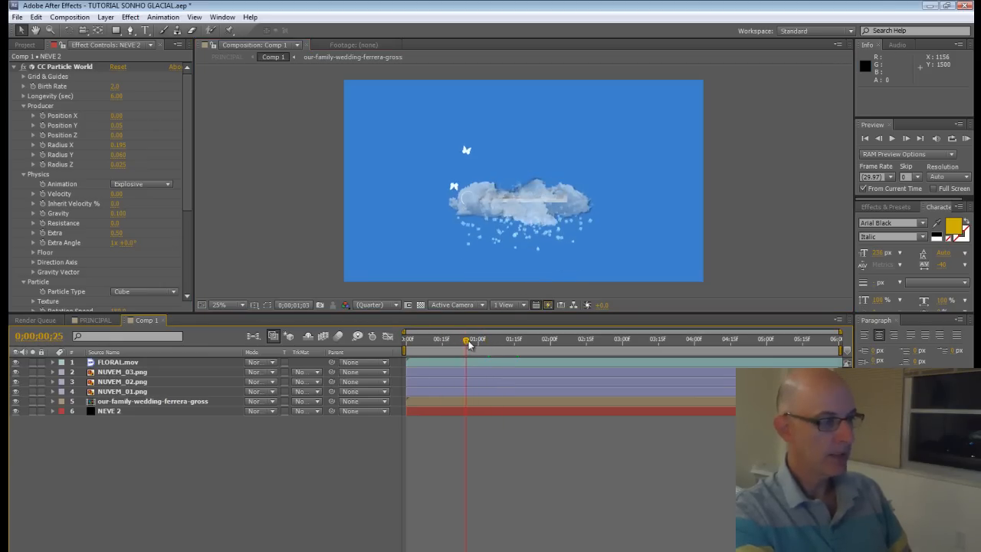
{"action": "left_click_drag", "start_coordinate": [186, 150], "coordinate": [183, 234]}
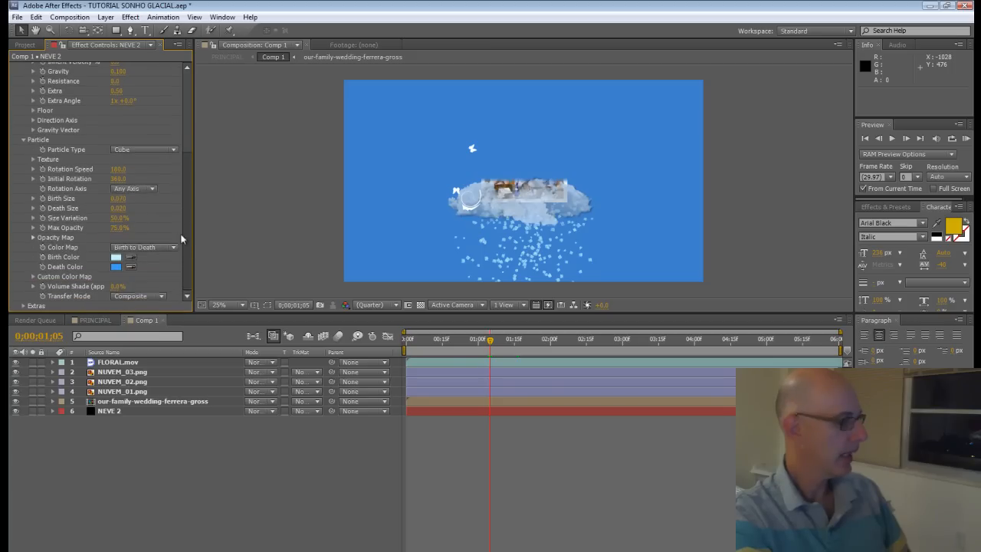
{"action": "left_click", "coordinate": [33, 237]}
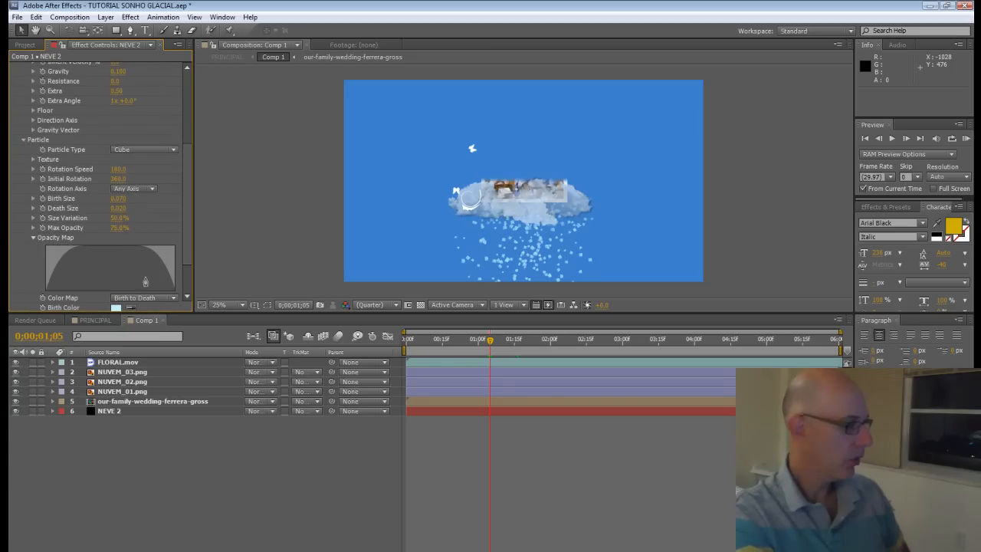
{"action": "mouse_move", "coordinate": [79, 251]}
{"action": "left_mouse_down"}
{"action": "mouse_move", "coordinate": [126, 256]}
{"action": "mouse_move", "coordinate": [142, 290]}
{"action": "mouse_move", "coordinate": [184, 299]}
{"action": "left_mouse_up"}
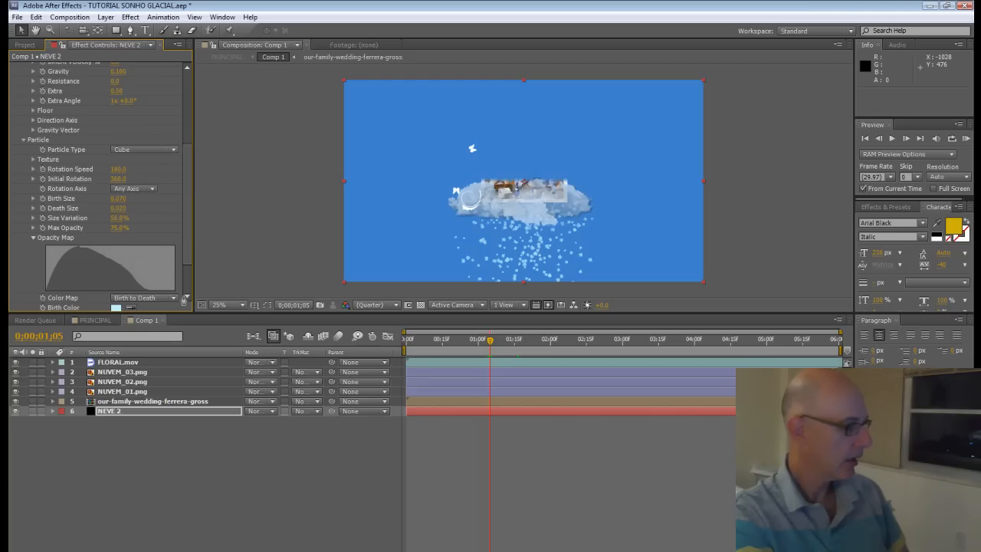
Set the snow particles' Longevity to 1.41 seconds and check the snowfall around 2:23 in Comp 1
{"action": "left_click_drag", "start_coordinate": [187, 246], "coordinate": [198, 98]}
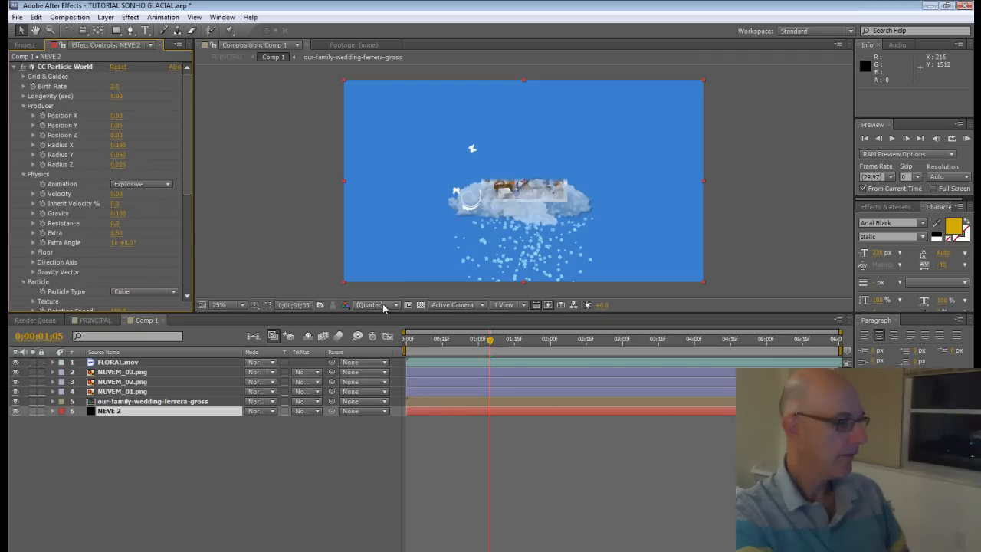
{"action": "left_click_drag", "start_coordinate": [116, 95], "coordinate": [54, 99]}
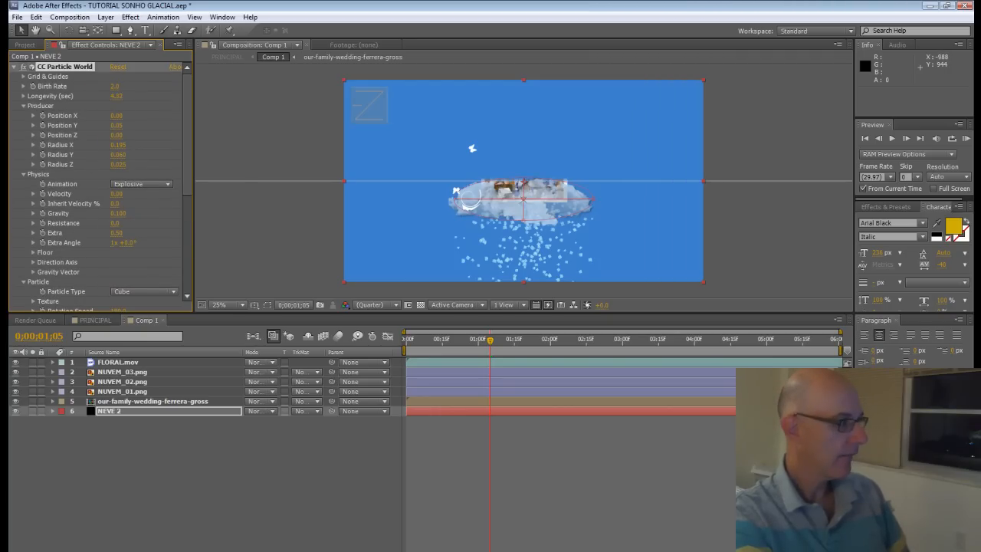
{"action": "mouse_move", "coordinate": [115, 97]}
{"action": "left_mouse_down"}
{"action": "mouse_move", "coordinate": [74, 105]}
{"action": "mouse_move", "coordinate": [113, 98]}
{"action": "left_mouse_up"}
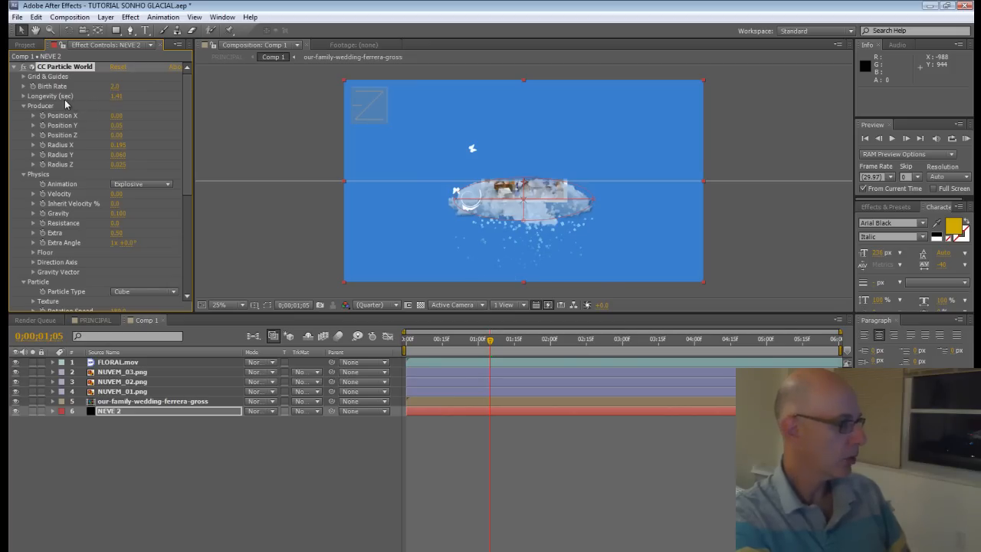
{"action": "left_click_drag", "start_coordinate": [491, 344], "coordinate": [606, 351]}
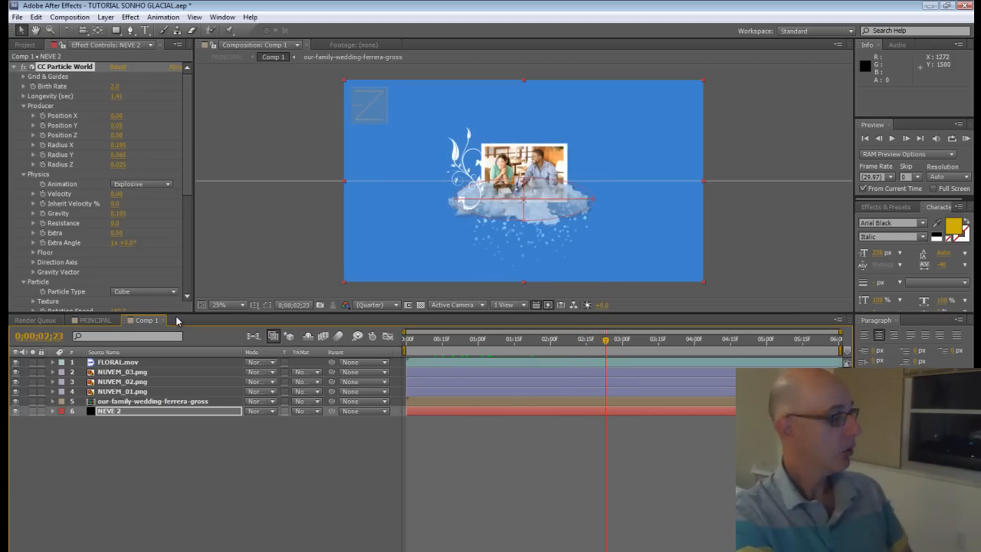
Move to 0;00;07;00 in the PRINCIPAL composition and open the Comp 2 precomposition
{"action": "left_click", "coordinate": [102, 320]}
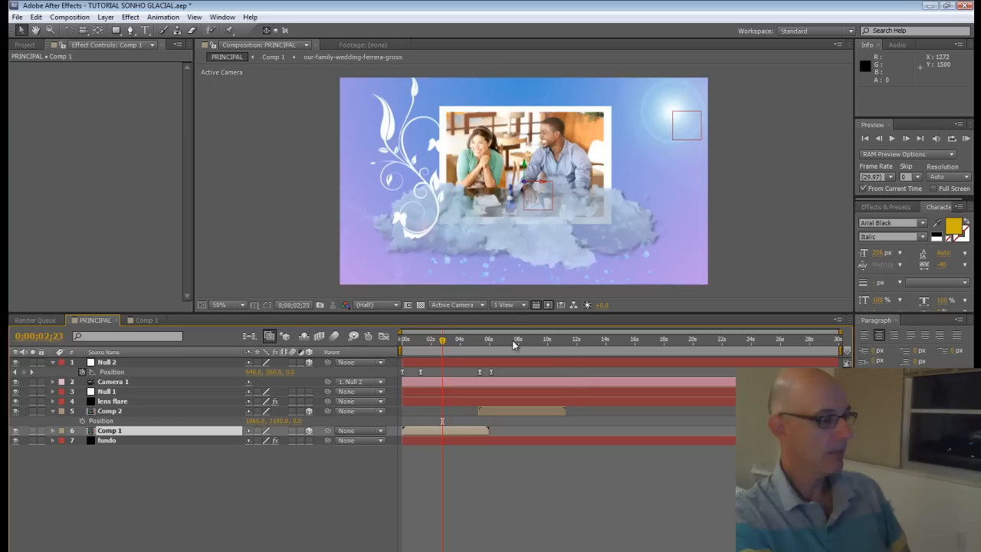
{"action": "left_click_drag", "start_coordinate": [459, 347], "coordinate": [504, 350]}
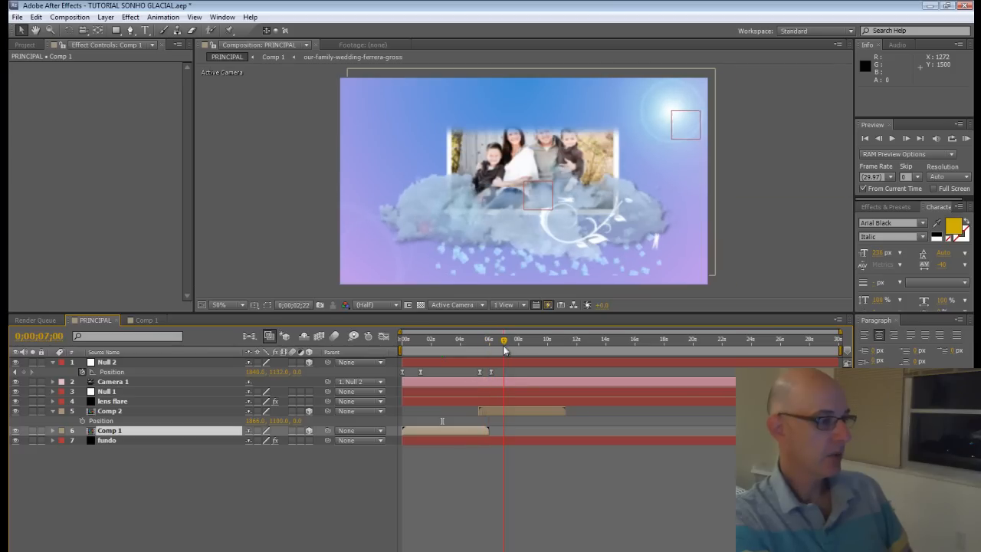
{"action": "left_click", "coordinate": [491, 413]}
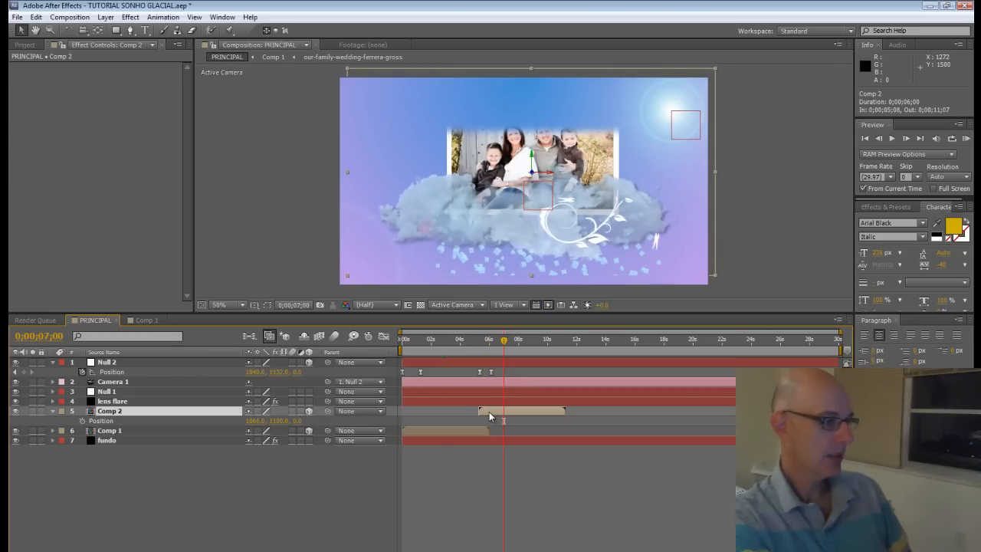
{"action": "double_click", "coordinate": [492, 411]}
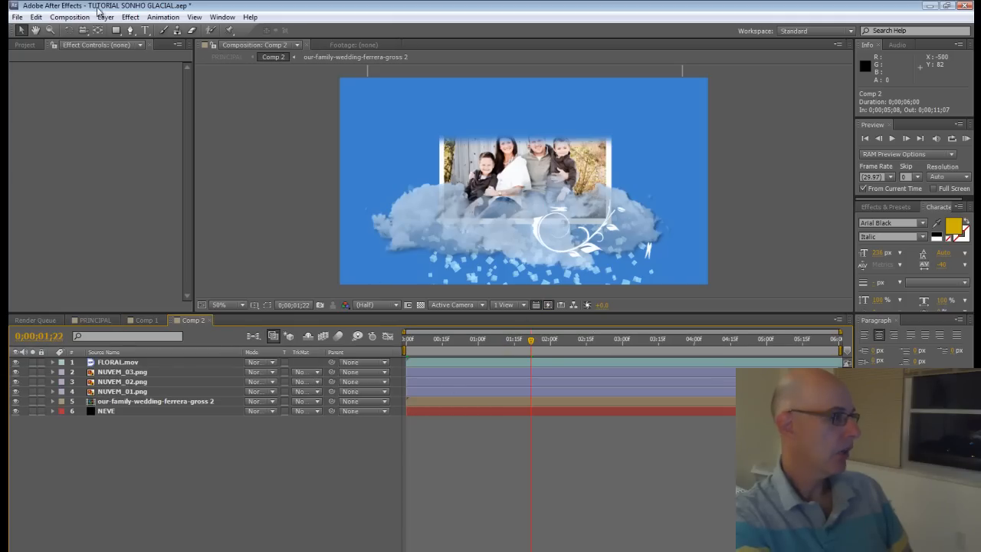
Enlarge Comp 2 to a width of 2500 px, keeping the 16:9 aspect ratio locked
{"action": "left_click", "coordinate": [70, 17]}
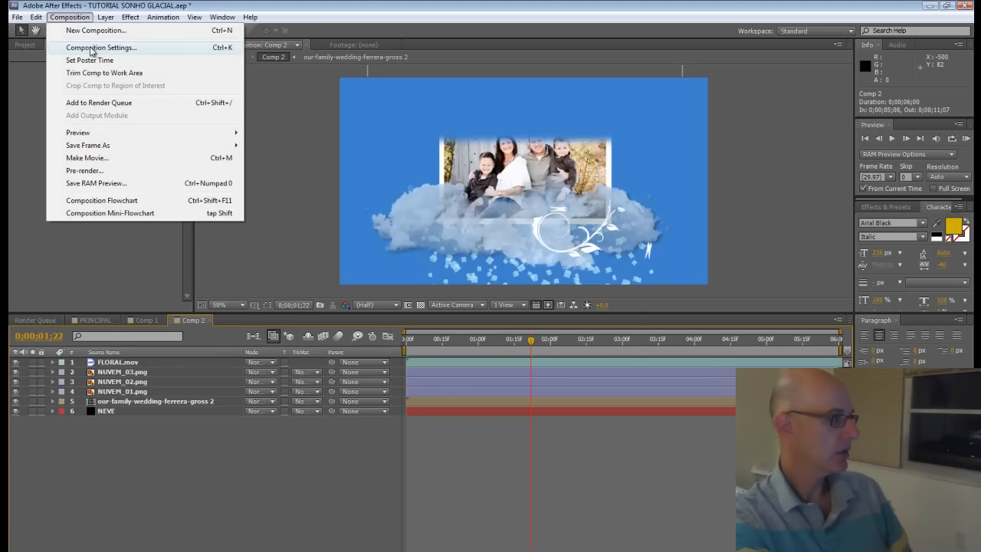
{"action": "left_click", "coordinate": [90, 49]}
{"action": "left_click", "coordinate": [432, 240]}
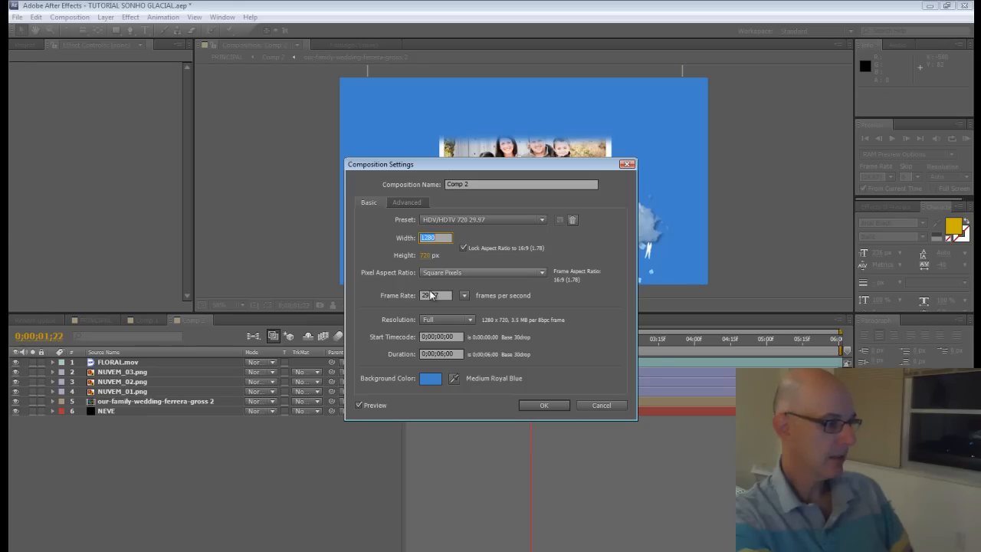
{"action": "type", "text": "2500"}
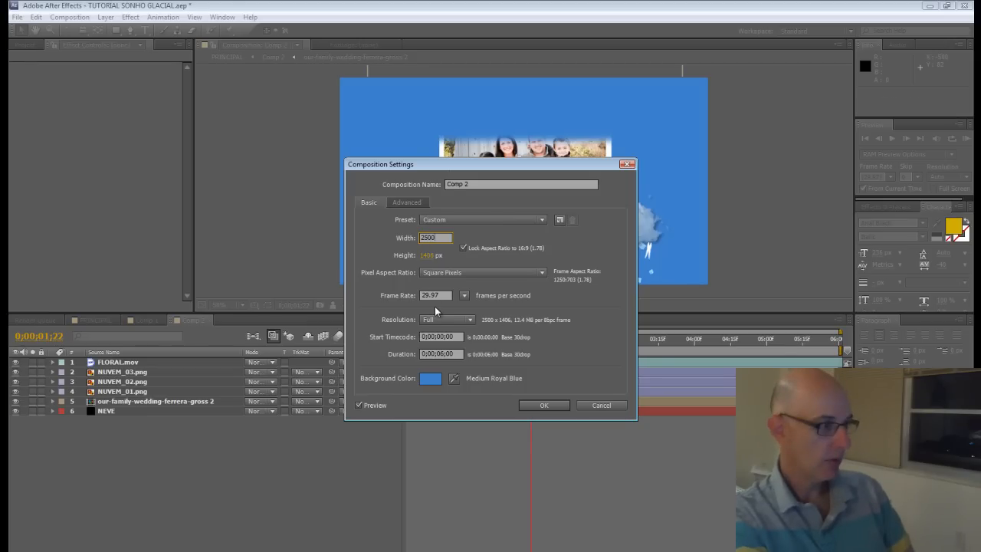
{"action": "left_click", "coordinate": [534, 408]}
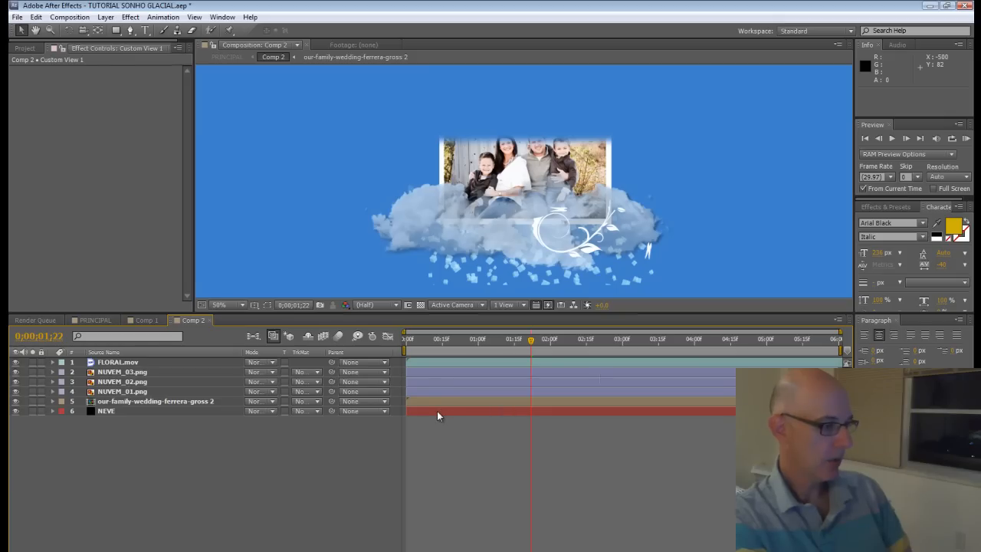
Replace Comp 2's NEVE layer with a copy of Comp 1's NEVE 2 layer, placed at the bottom of the layer stack
{"action": "left_click", "coordinate": [437, 411]}
{"action": "key", "text": "Delete"}
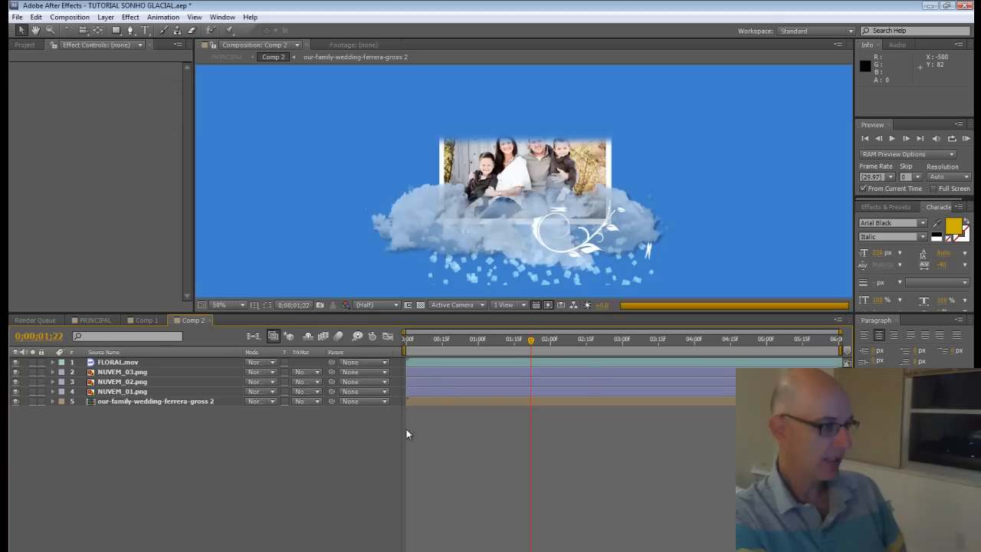
{"action": "left_click", "coordinate": [134, 320]}
{"action": "left_click", "coordinate": [111, 411]}
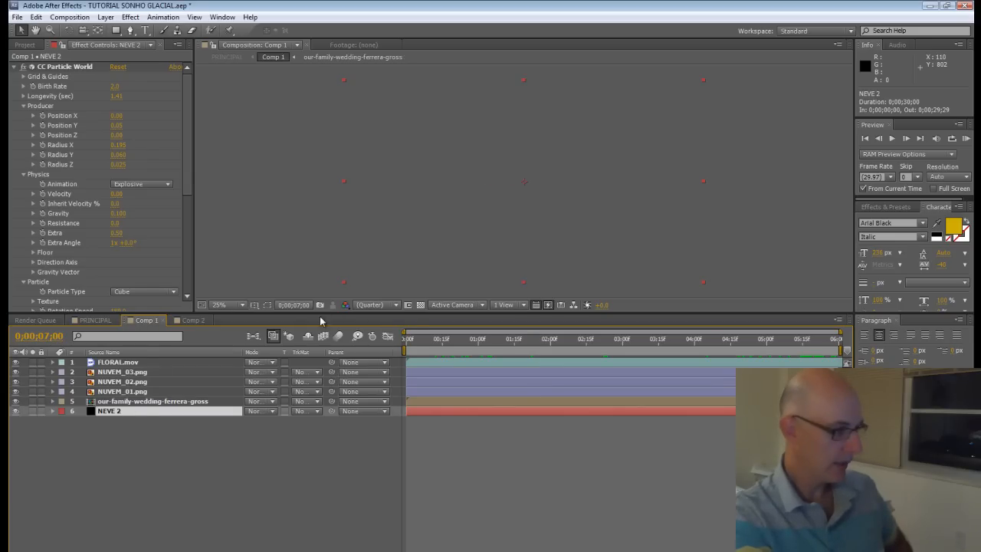
{"action": "left_click", "coordinate": [407, 341]}
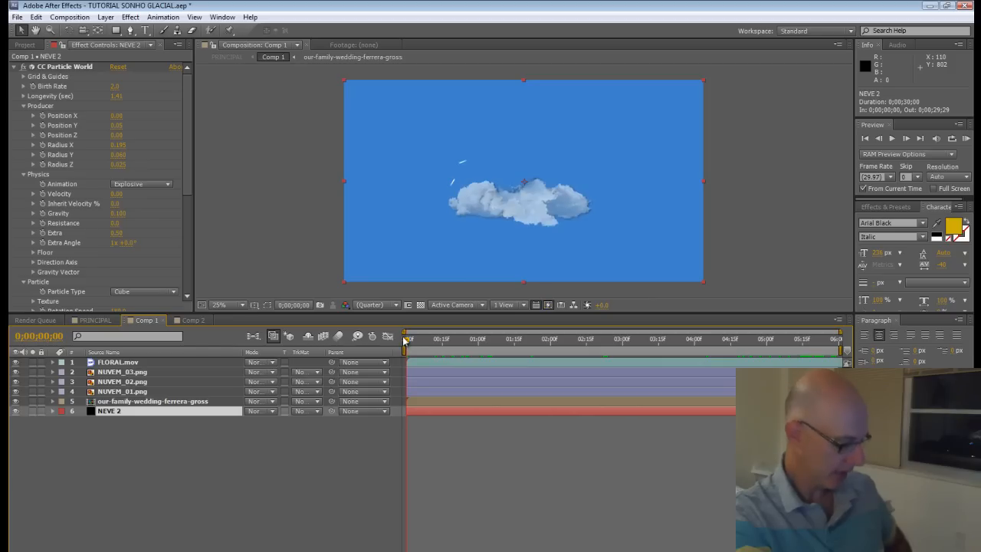
{"action": "key", "text": "ctrl+c"}
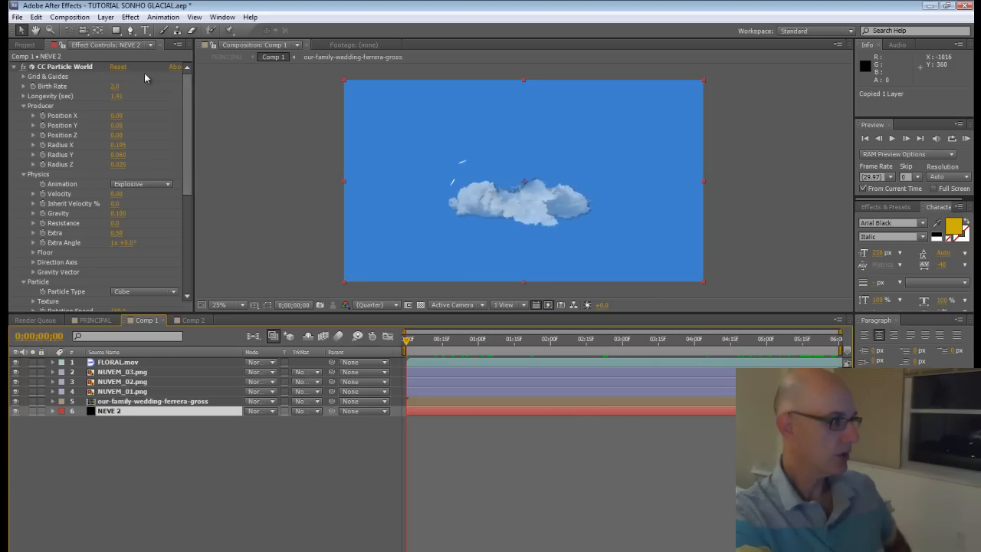
{"action": "left_click", "coordinate": [191, 320]}
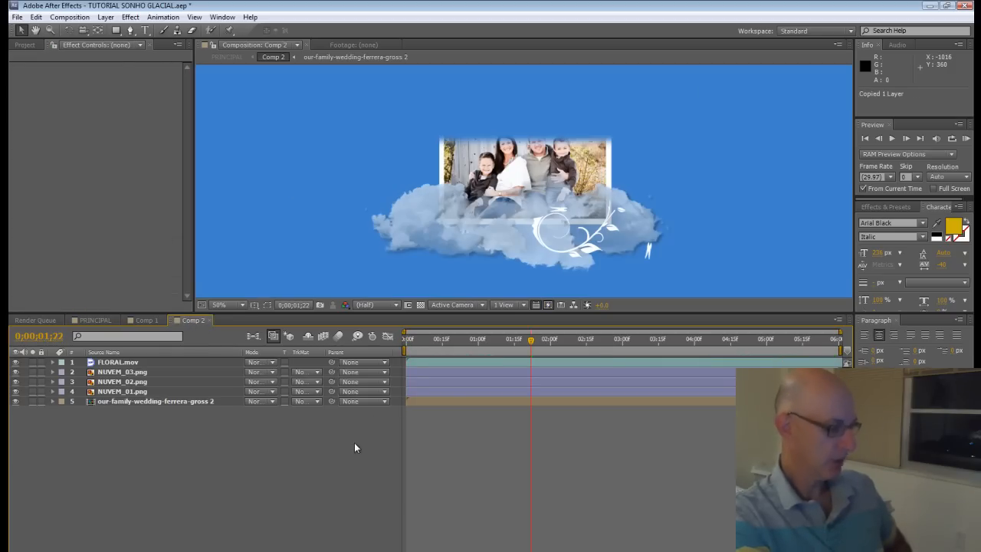
{"action": "key", "text": "ctrl+v"}
{"action": "left_click_drag", "start_coordinate": [160, 360], "coordinate": [150, 417]}
Check the snowfall in Comp 2 up to about 2:05 with the whole frame in view, and in the PRINCIPAL composition
{"action": "left_click", "coordinate": [418, 341]}
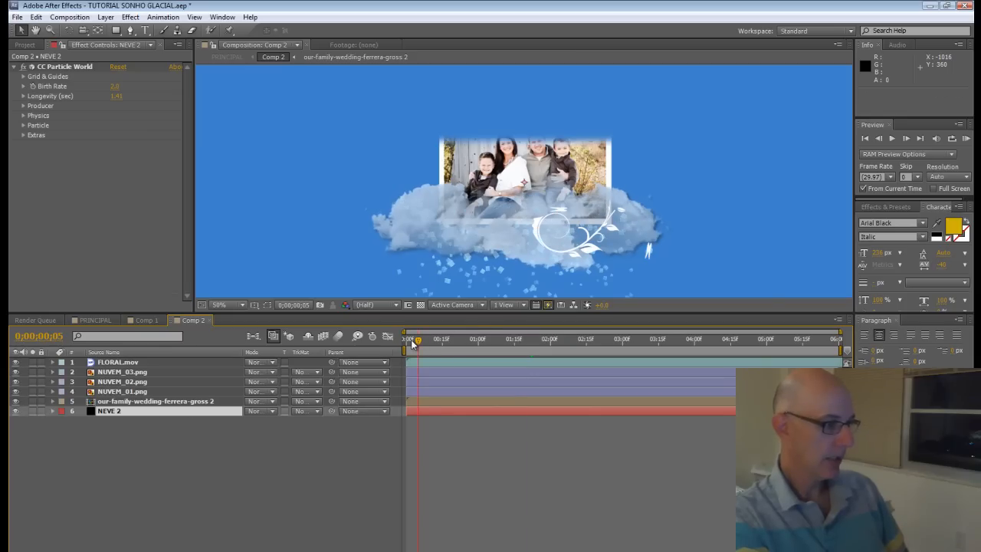
{"action": "left_click_drag", "start_coordinate": [408, 344], "coordinate": [452, 337]}
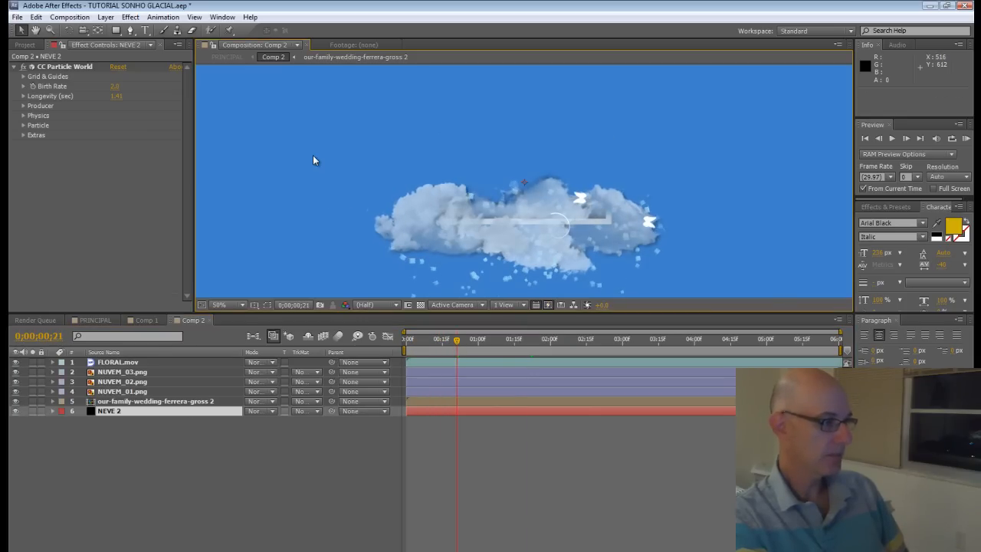
{"action": "key", "text": "comma"}
{"action": "left_click_drag", "start_coordinate": [461, 341], "coordinate": [563, 344]}
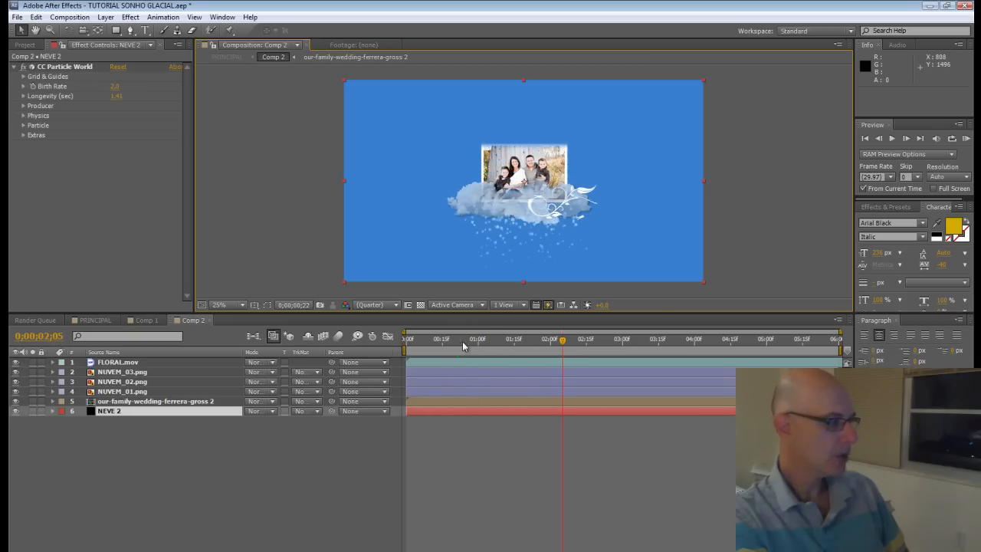
{"action": "left_click", "coordinate": [91, 321]}
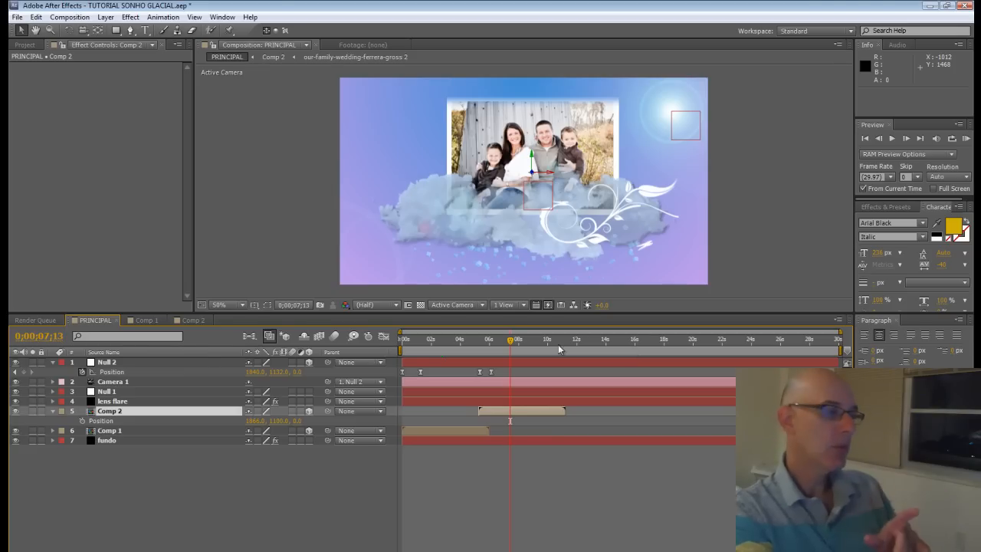
Duplicate Comp 2 in the project and open the copy
{"action": "left_click", "coordinate": [23, 45]}
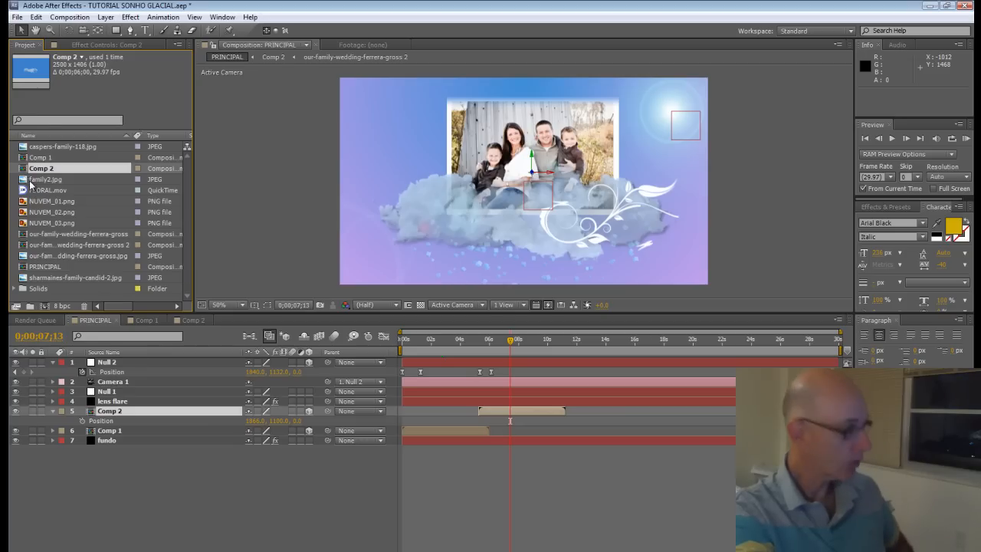
{"action": "key", "text": "ctrl+d"}
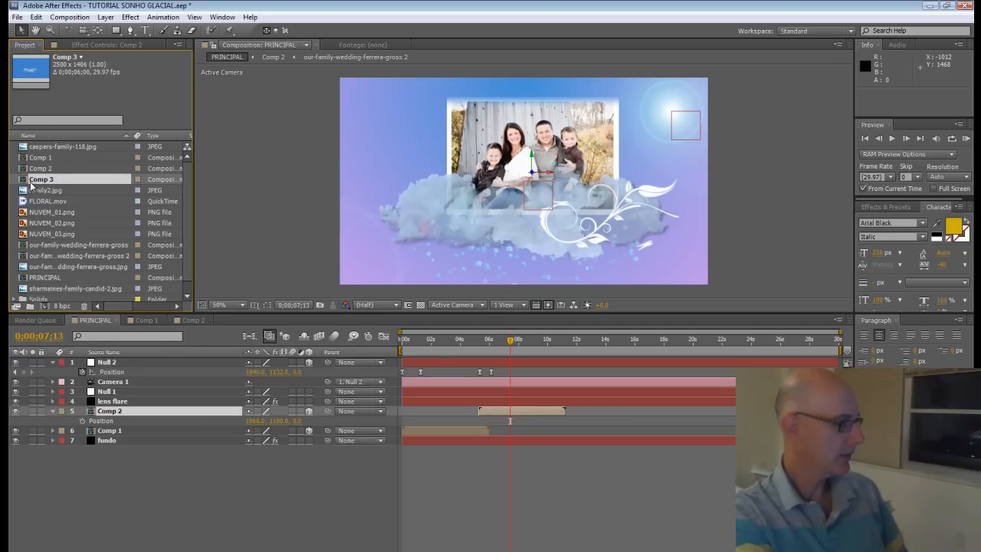
{"action": "double_click", "coordinate": [25, 181]}
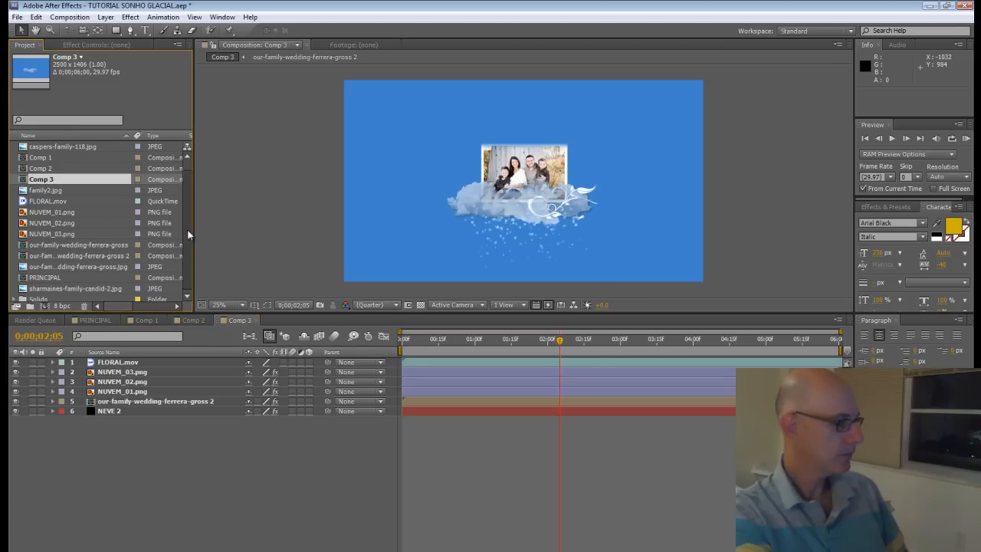
Duplicate the second framed-photo composition in the project and swap the duplicate in for the photo layer of Comp 3
{"action": "scroll", "coordinate": [187, 229], "scroll_direction": "down", "scroll_amount": 1}
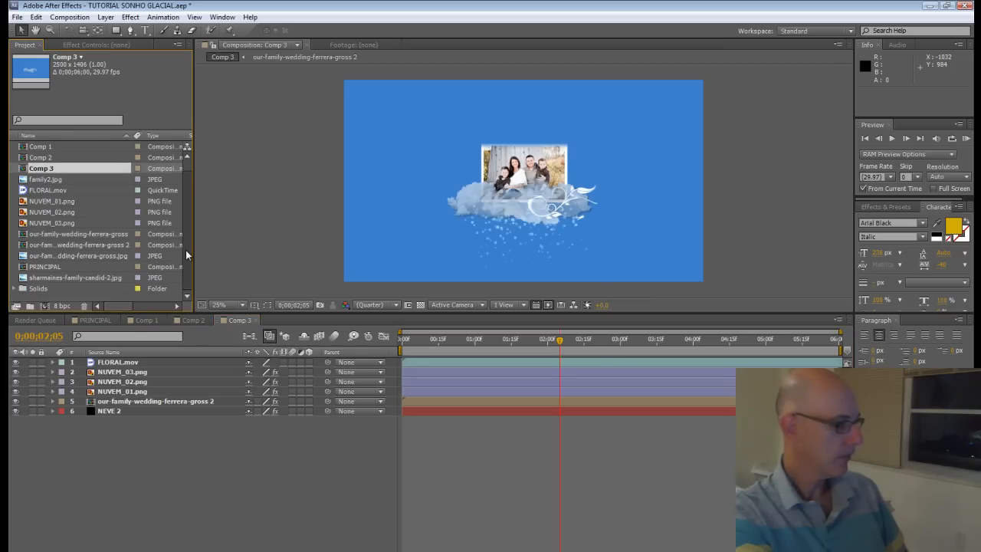
{"action": "left_click", "coordinate": [151, 402]}
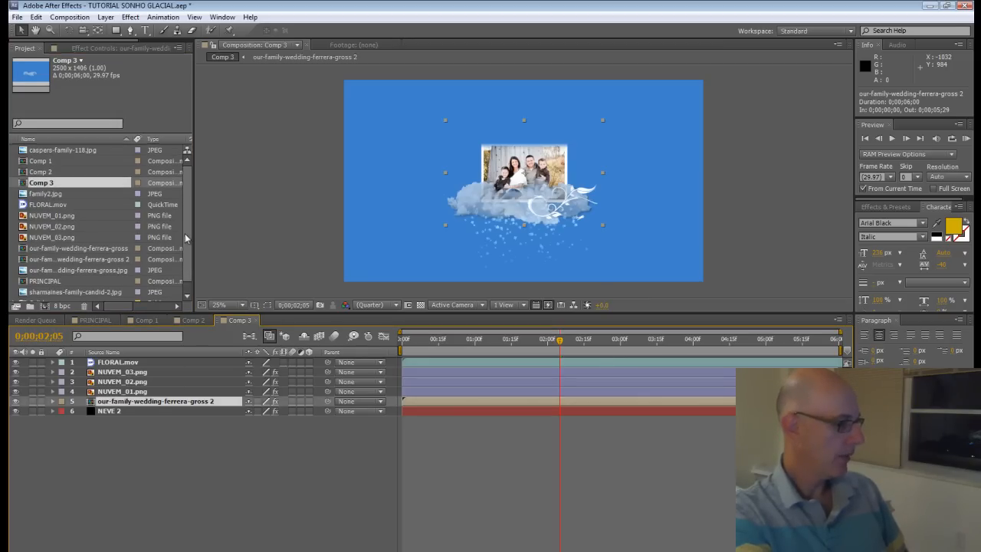
{"action": "scroll", "coordinate": [183, 241], "scroll_direction": "down", "scroll_amount": 1}
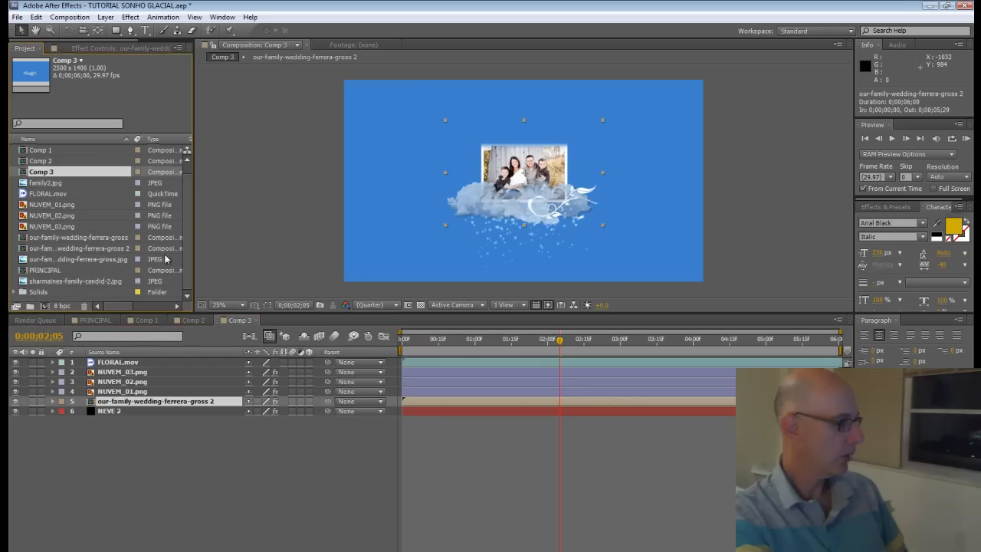
{"action": "left_click", "coordinate": [88, 249]}
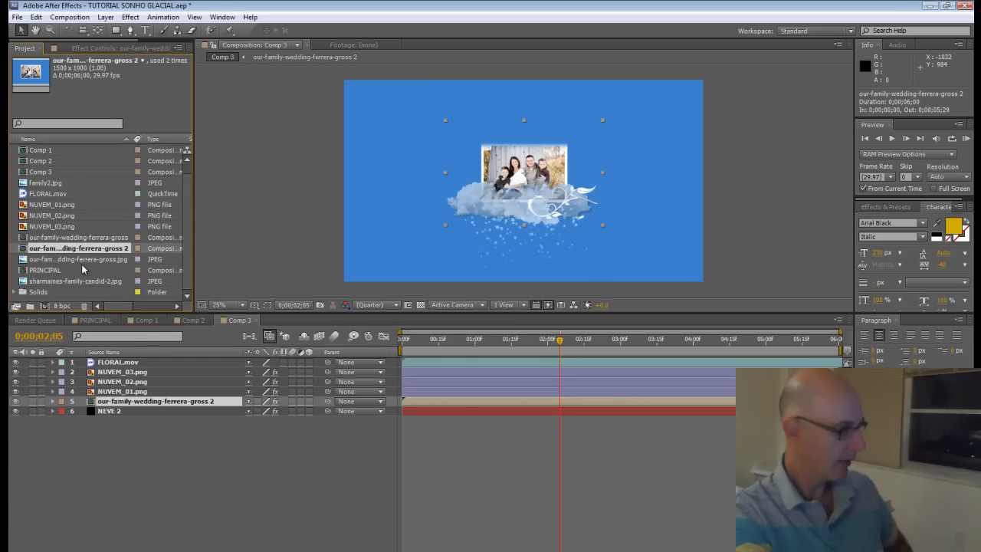
{"action": "key", "text": "ctrl+d"}
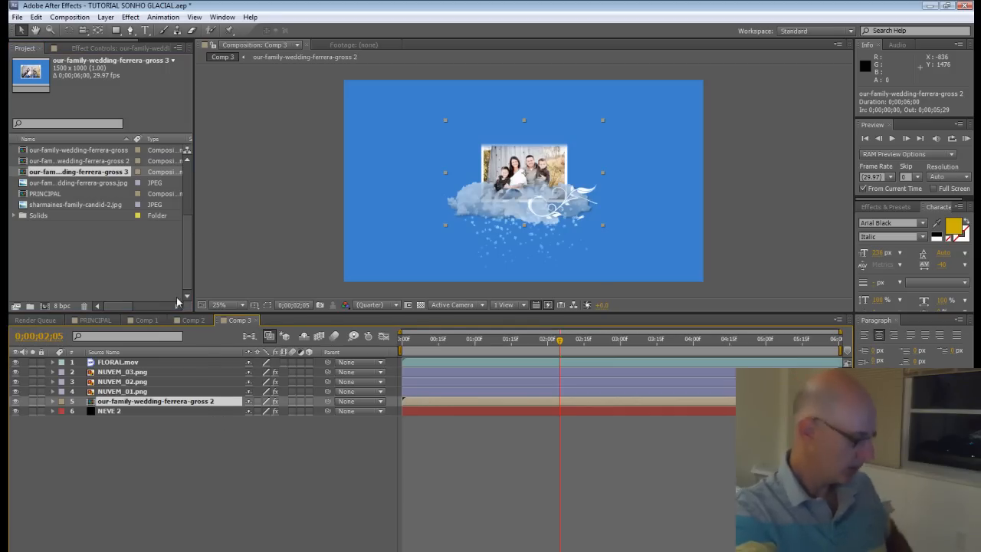
{"action": "left_click_drag", "start_coordinate": [123, 175], "coordinate": [127, 404]}
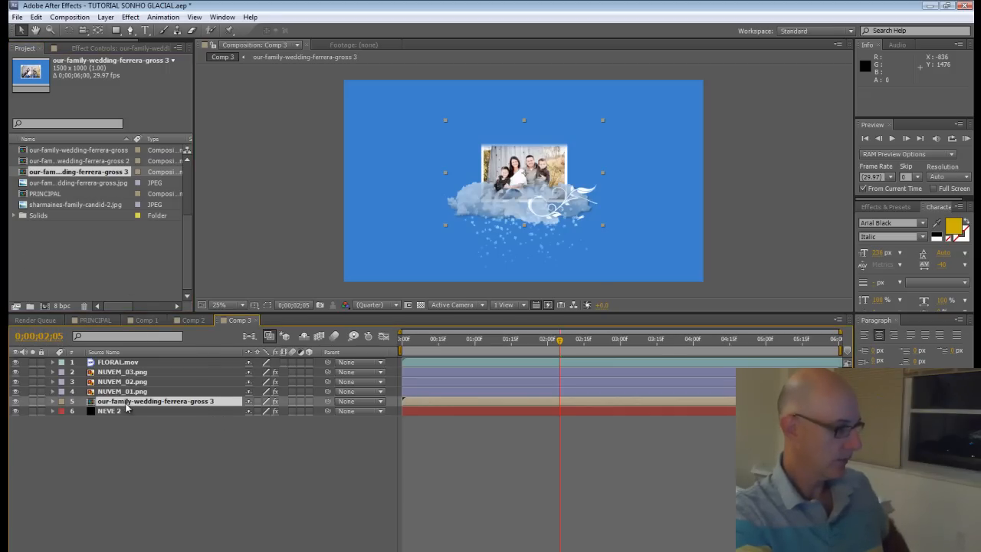
Replace the picture in the new photo composition with sharmaines-family-candid-2.jpg, scale it to 24% to fit the white frame, and return to Comp 3
{"action": "double_click", "coordinate": [427, 404]}
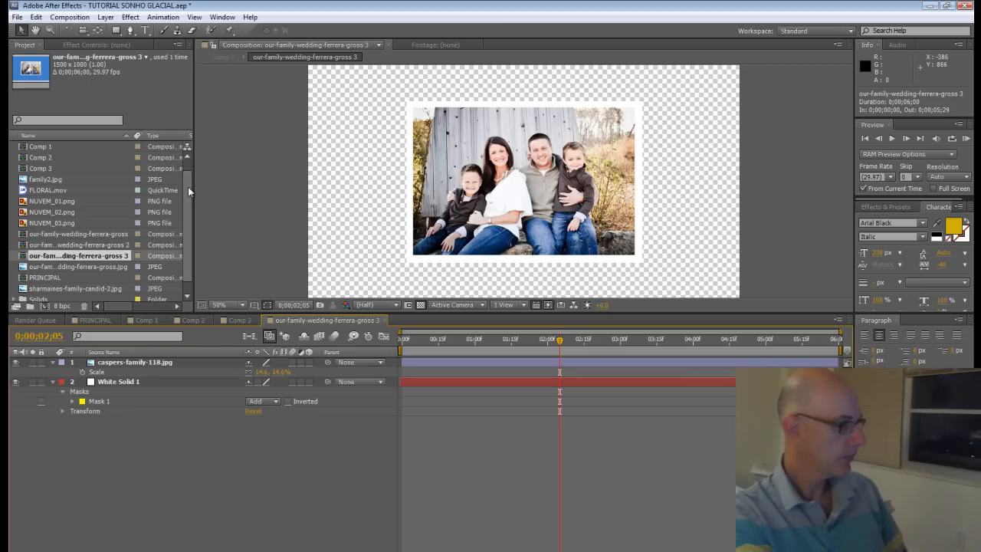
{"action": "scroll", "coordinate": [186, 197], "scroll_direction": "down", "scroll_amount": 1}
{"action": "left_click", "coordinate": [59, 280]}
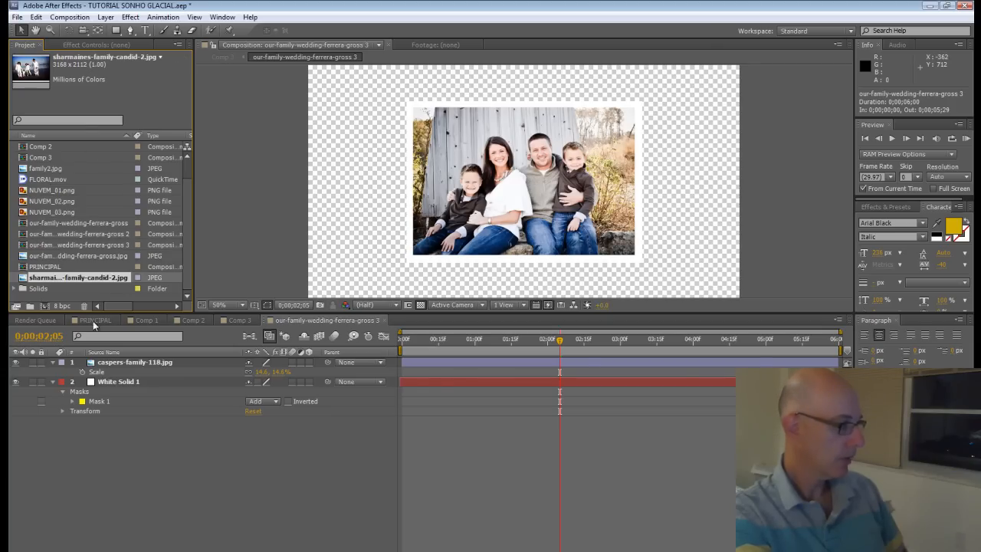
{"action": "left_click", "coordinate": [445, 360]}
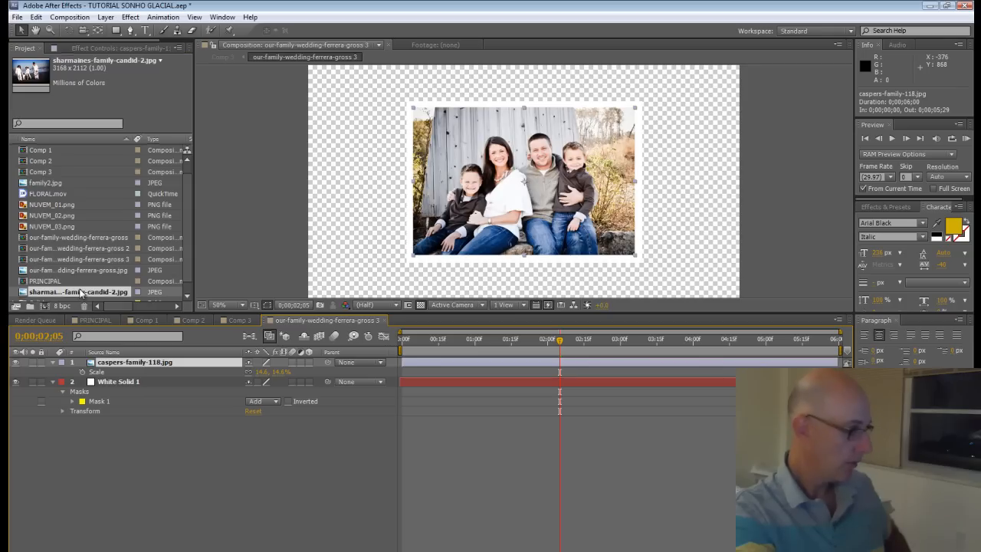
{"action": "left_click_drag", "start_coordinate": [76, 290], "coordinate": [107, 365]}
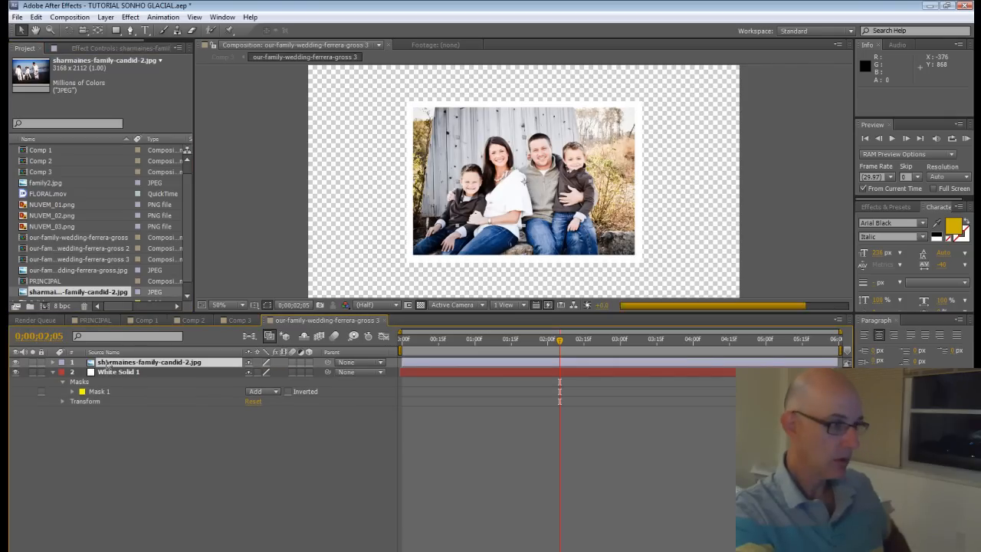
{"action": "left_click_drag", "start_coordinate": [592, 231], "coordinate": [634, 275]}
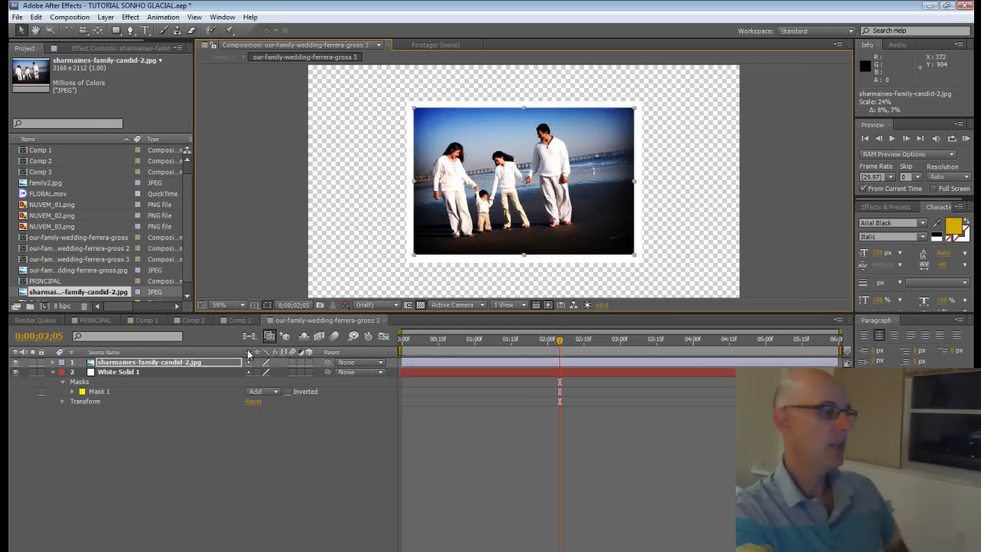
{"action": "left_click", "coordinate": [385, 321]}
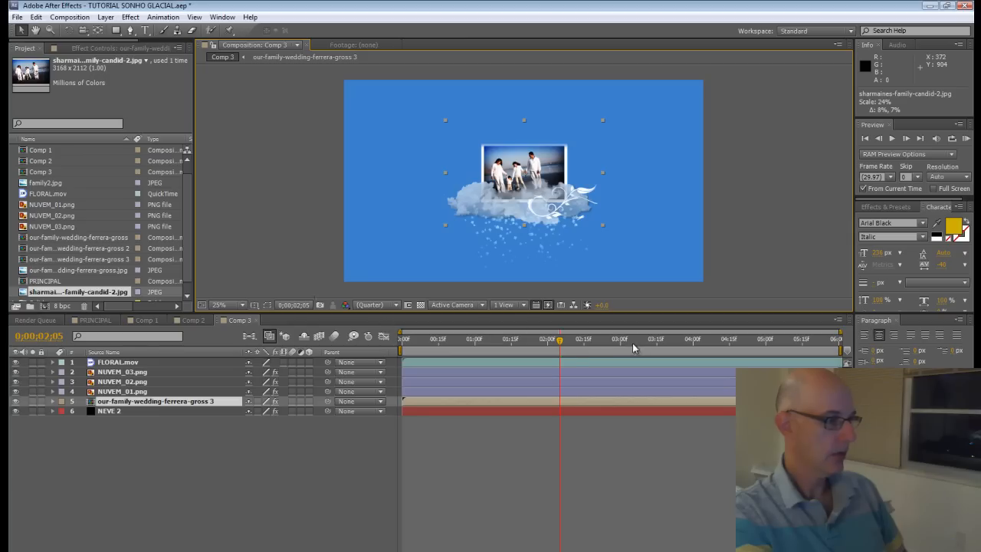
Rotate Comp 3's FLORAL.mov upright and move it to the photo's right edge, at about position 1564, 553
{"action": "left_click_drag", "start_coordinate": [531, 345], "coordinate": [552, 346]}
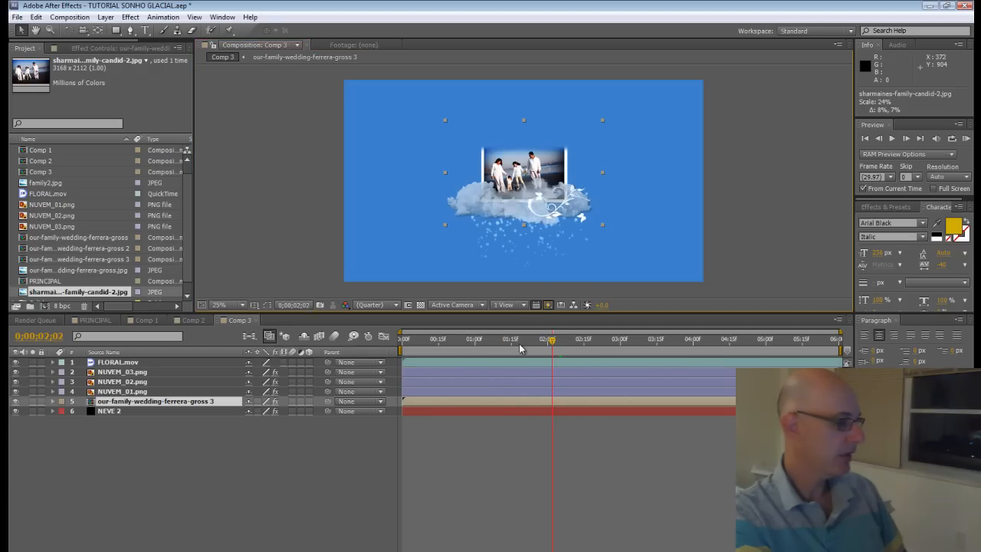
{"action": "left_click", "coordinate": [117, 362]}
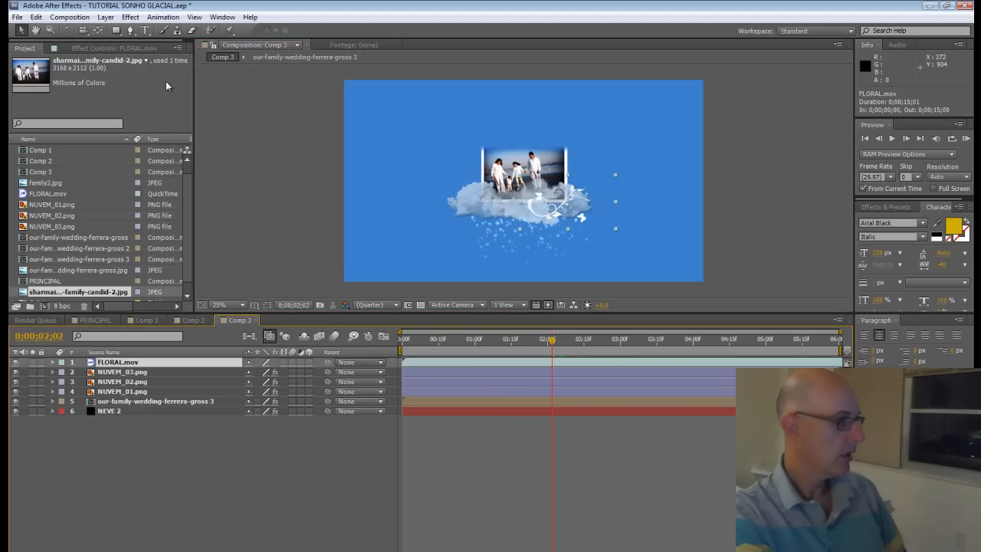
{"action": "key", "text": "period"}
{"action": "key", "text": "period"}
{"action": "left_click", "coordinate": [68, 33]}
{"action": "left_click_drag", "start_coordinate": [632, 199], "coordinate": [396, 129]}
{"action": "key", "text": "v"}
{"action": "left_click_drag", "start_coordinate": [638, 239], "coordinate": [640, 164]}
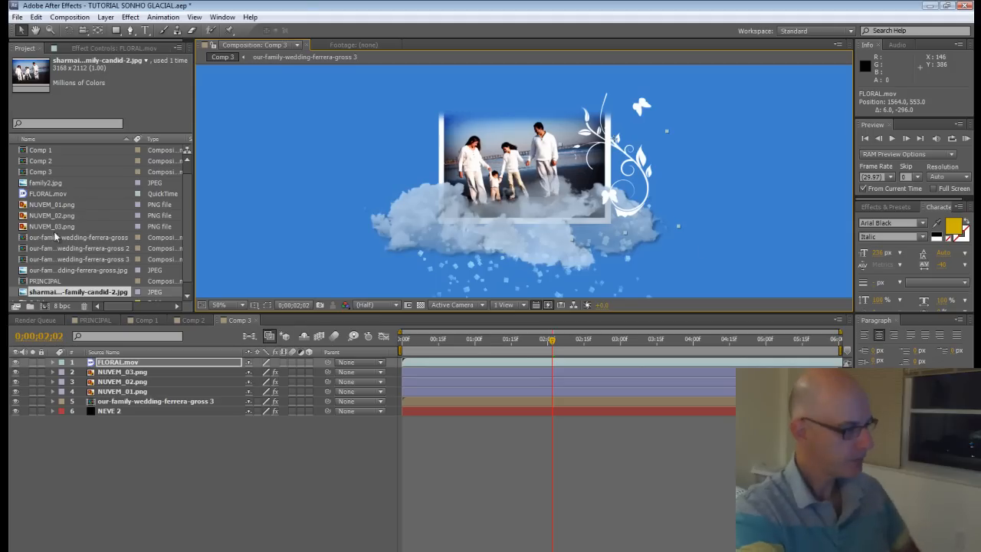
Add Comp 3 to the PRINCIPAL composition directly above Comp 2, starting at about 0;00;10;20
{"action": "left_click", "coordinate": [95, 320]}
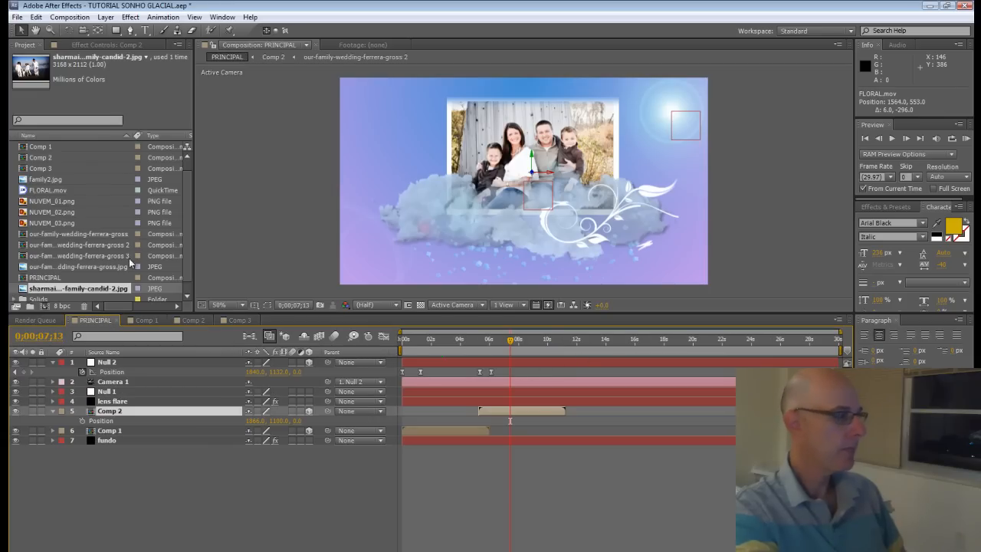
{"action": "left_click_drag", "start_coordinate": [48, 169], "coordinate": [593, 349]}
{"action": "left_click", "coordinate": [605, 346]}
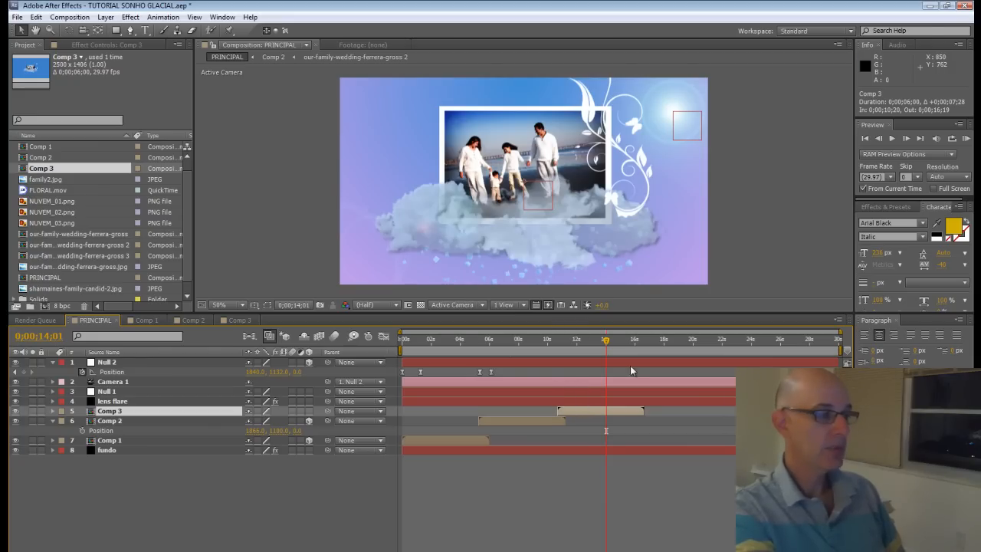
Make Comp 3 a 3D layer in PRINCIPAL and place it beyond Comp 2, at about position 3565, 717, 1350
{"action": "left_click", "coordinate": [565, 343]}
{"action": "left_click_drag", "start_coordinate": [563, 341], "coordinate": [561, 340]}
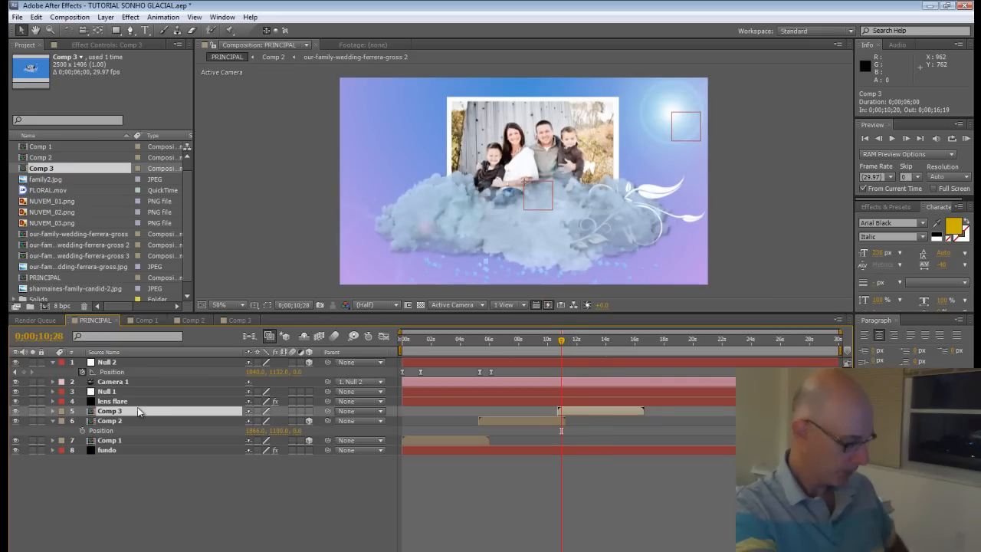
{"action": "key", "text": "p"}
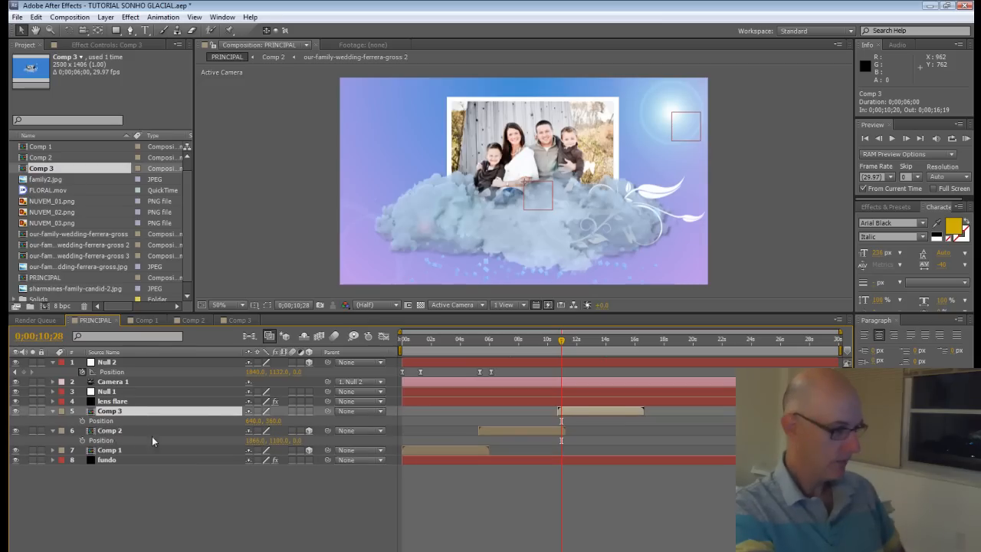
{"action": "left_click", "coordinate": [309, 411]}
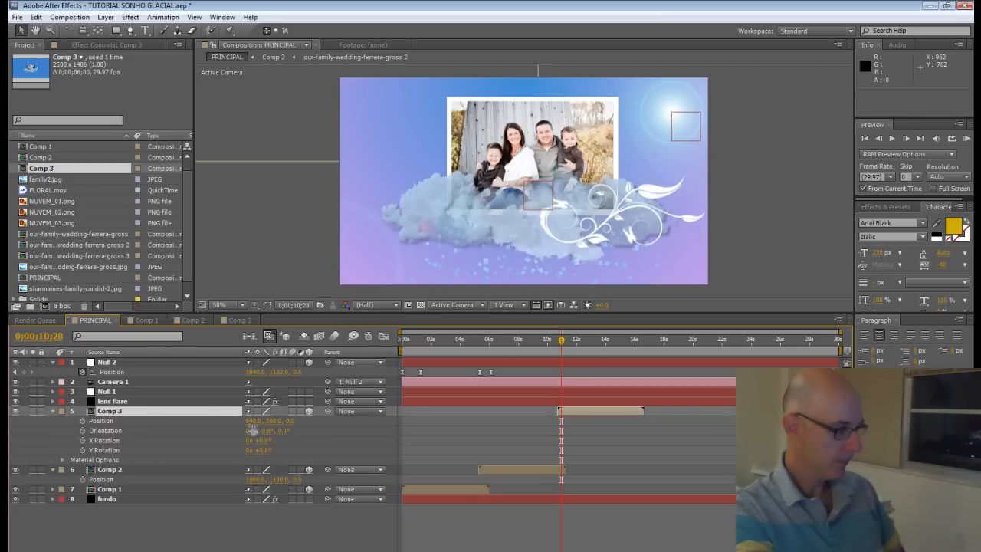
{"action": "left_click_drag", "start_coordinate": [252, 423], "coordinate": [298, 421]}
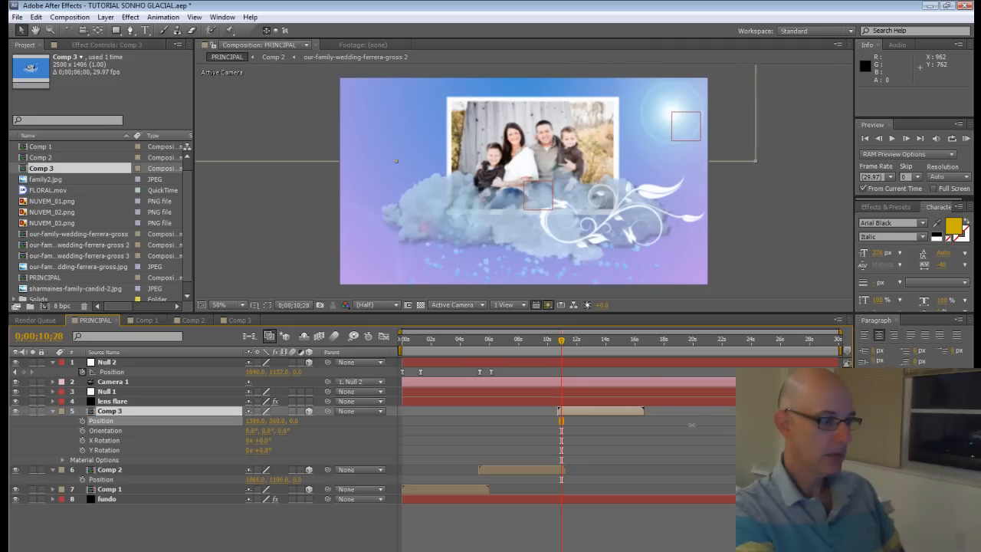
{"action": "left_click_drag", "start_coordinate": [727, 430], "coordinate": [726, 429]}
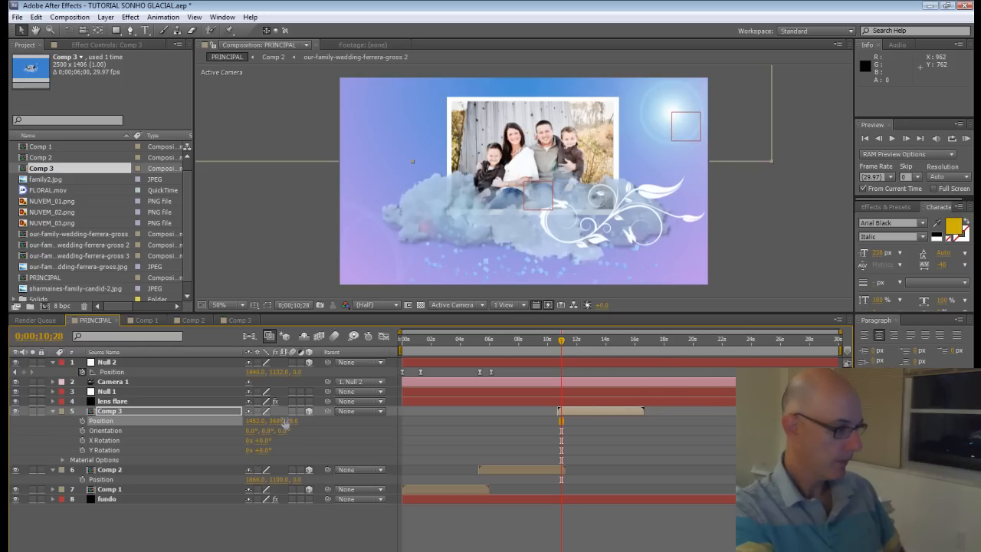
{"action": "left_click_drag", "start_coordinate": [278, 420], "coordinate": [456, 436]}
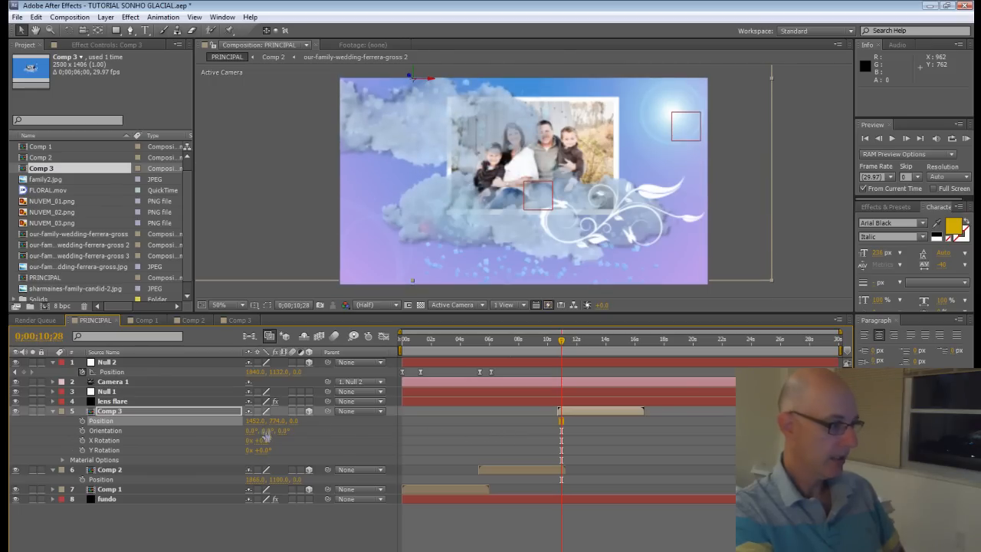
{"action": "left_click_drag", "start_coordinate": [255, 422], "coordinate": [545, 430]}
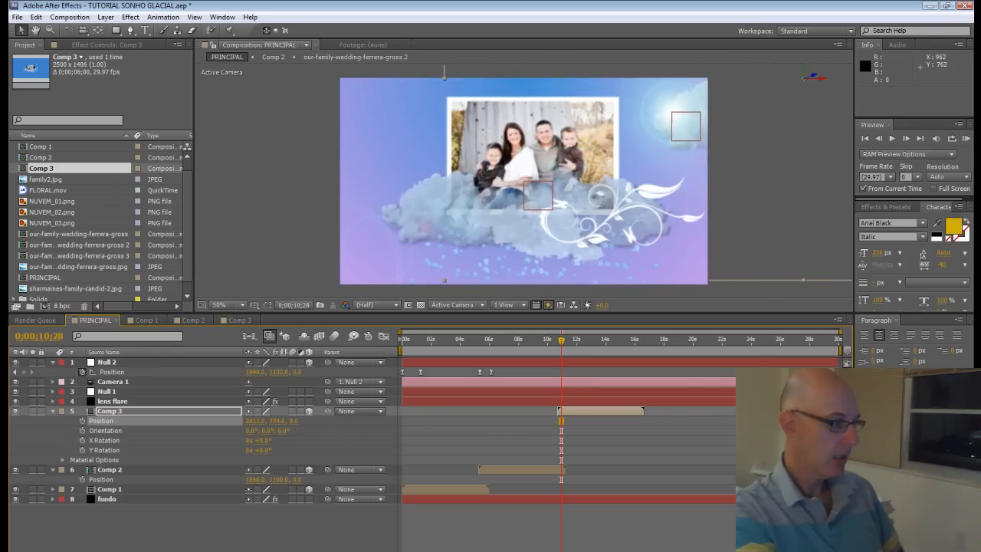
{"action": "left_click_drag", "start_coordinate": [292, 422], "coordinate": [491, 422]}
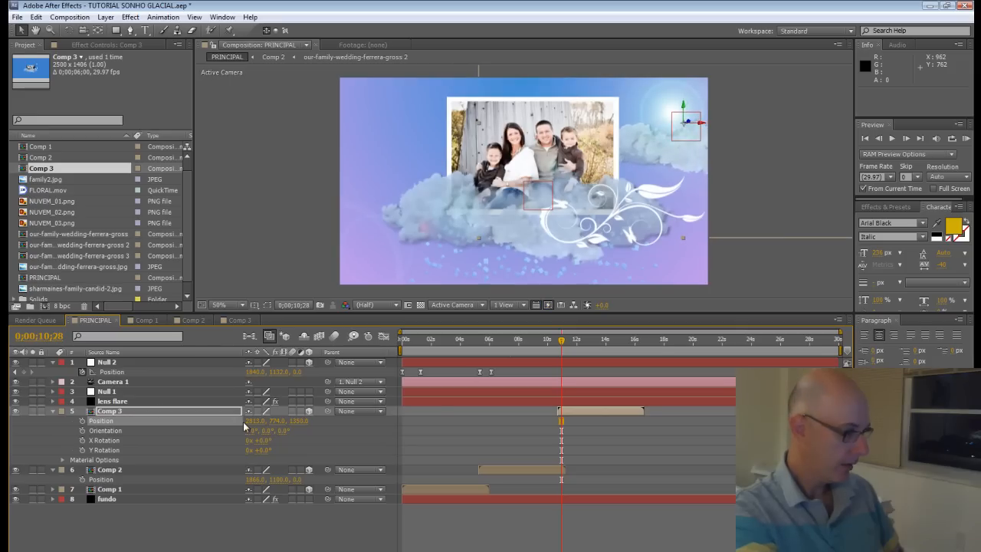
{"action": "left_click_drag", "start_coordinate": [274, 422], "coordinate": [545, 416]}
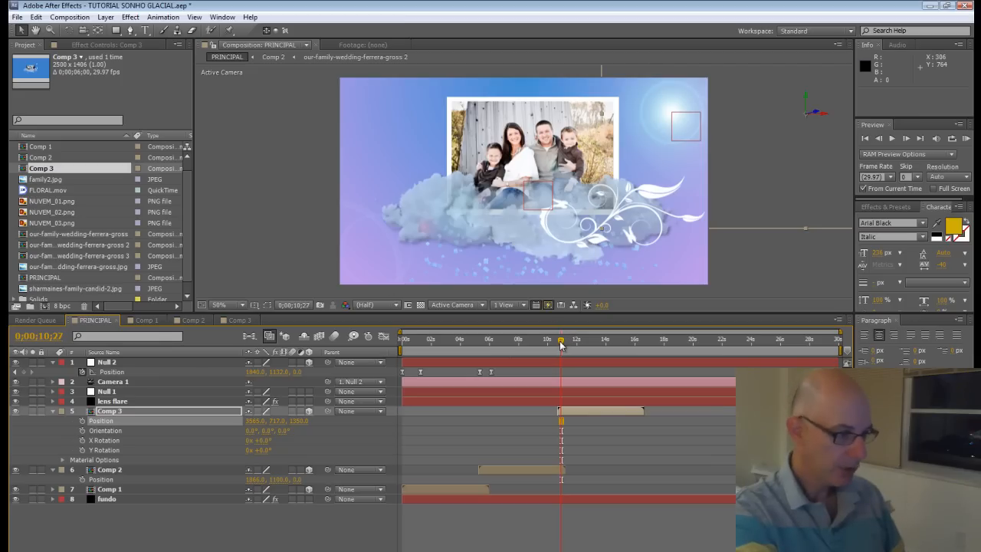
Add a hold-point Position keyframe on Null 2 and shift both Comp 3's start and this keyframe slightly earlier, the keyframe to 0;00;10;19
{"action": "left_click_drag", "start_coordinate": [560, 345], "coordinate": [558, 345]}
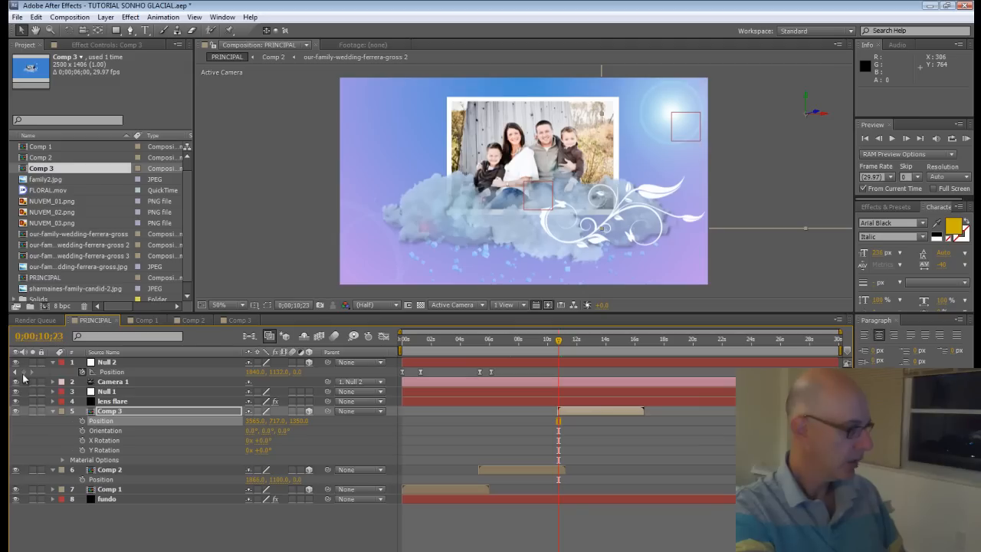
{"action": "left_click", "coordinate": [23, 372]}
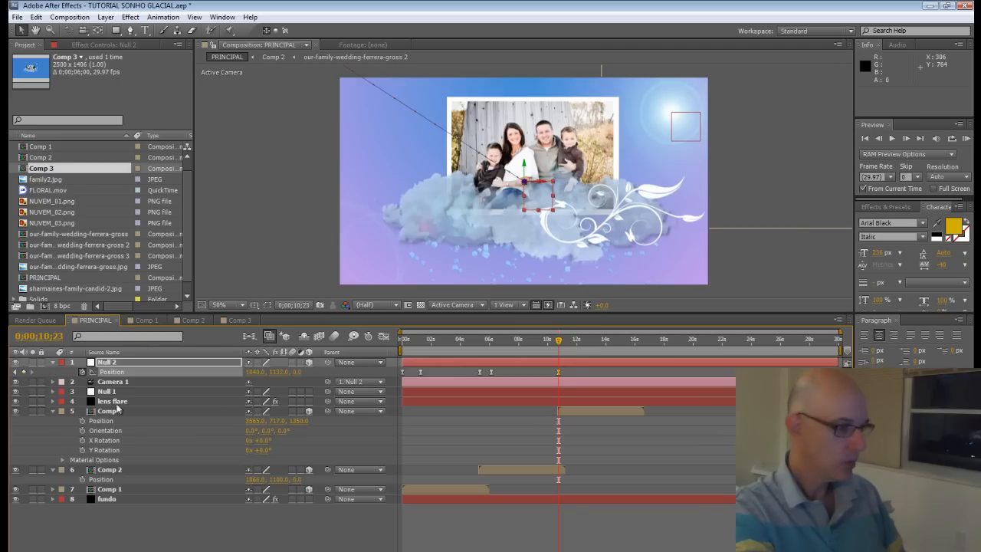
{"action": "left_click", "coordinate": [572, 412]}
{"action": "left_click_drag", "start_coordinate": [570, 411], "coordinate": [567, 412]}
{"action": "left_click", "coordinate": [557, 371]}
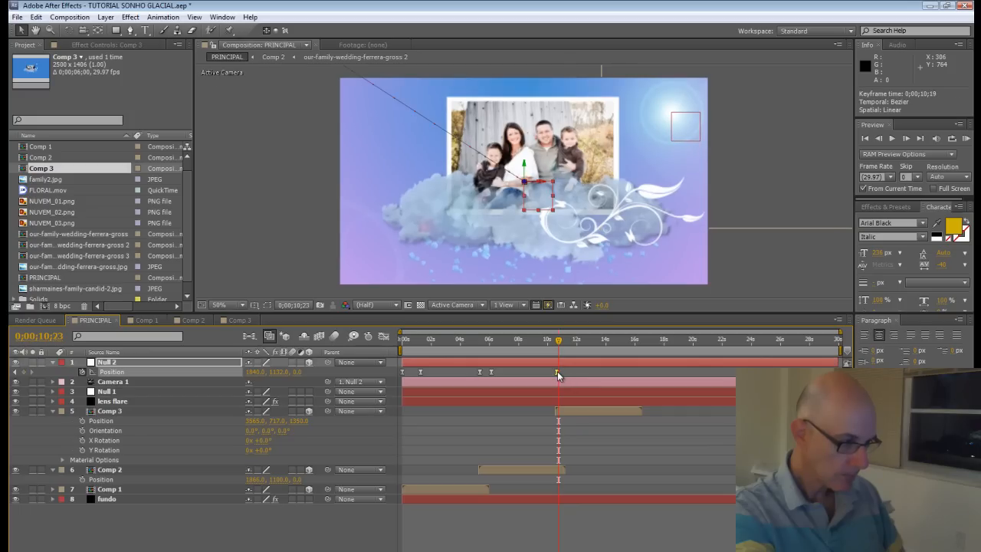
At 0;00;11;07, keyframe Null 2's position at about 3493, 821, 1184 to bring the camera onto Comp 3
{"action": "left_click_drag", "start_coordinate": [563, 346], "coordinate": [566, 346]}
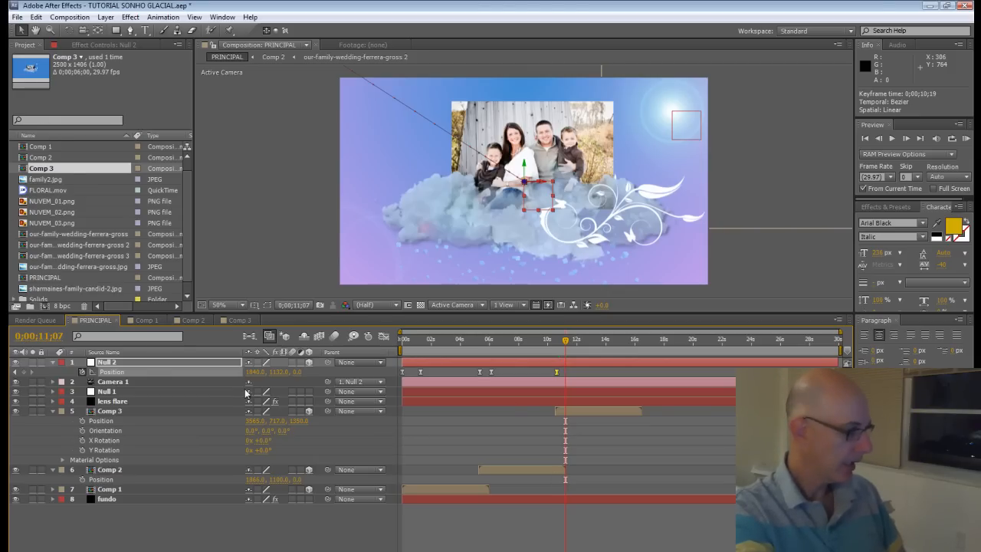
{"action": "left_click_drag", "start_coordinate": [252, 373], "coordinate": [184, 373]}
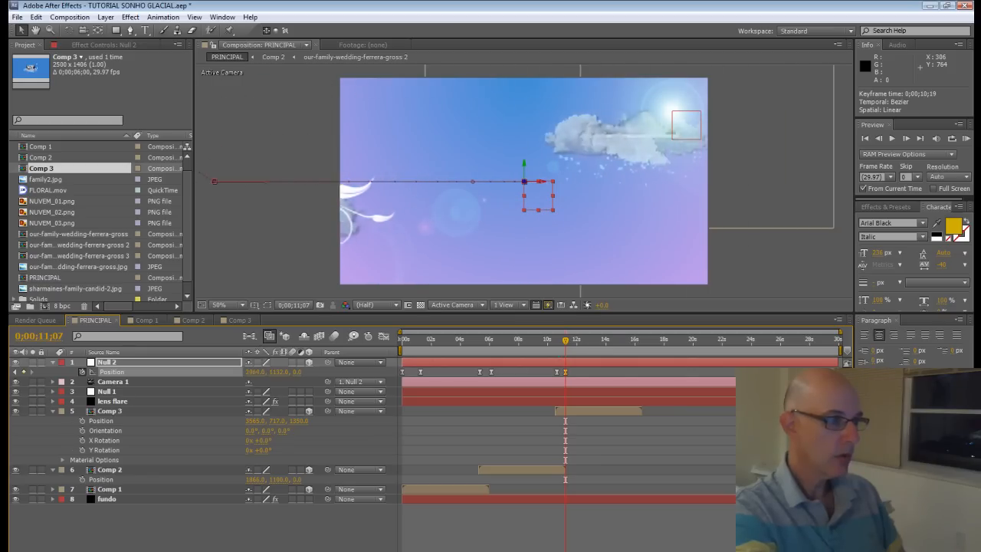
{"action": "left_click_drag", "start_coordinate": [539, 371], "coordinate": [879, 357]}
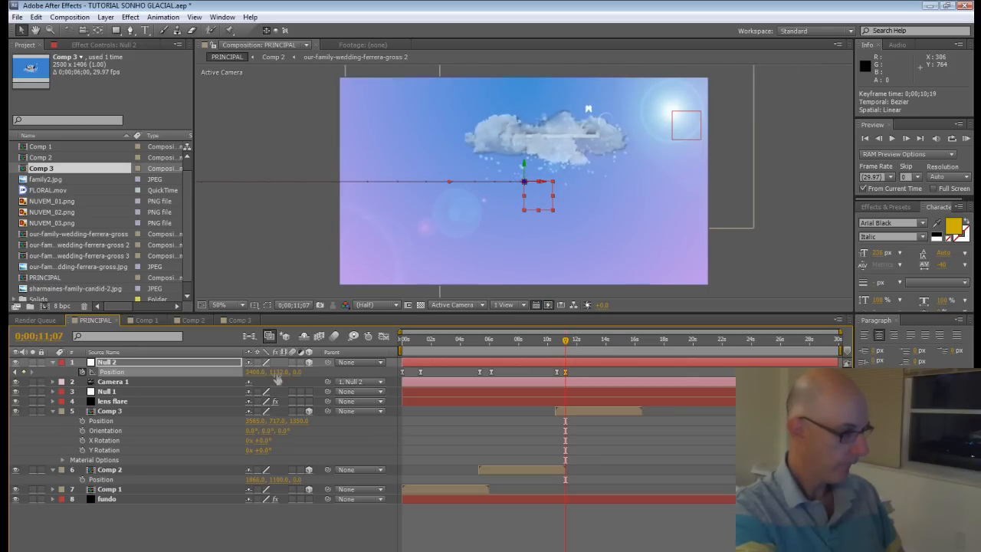
{"action": "left_click_drag", "start_coordinate": [281, 372], "coordinate": [390, 373]}
{"action": "left_click_drag", "start_coordinate": [461, 387], "coordinate": [435, 401]}
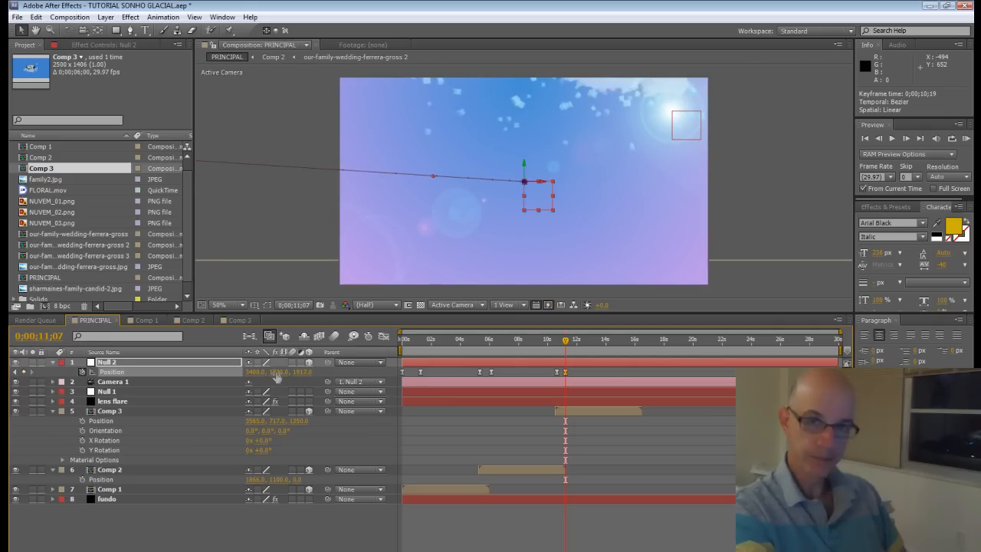
{"action": "left_click_drag", "start_coordinate": [278, 375], "coordinate": [238, 371]}
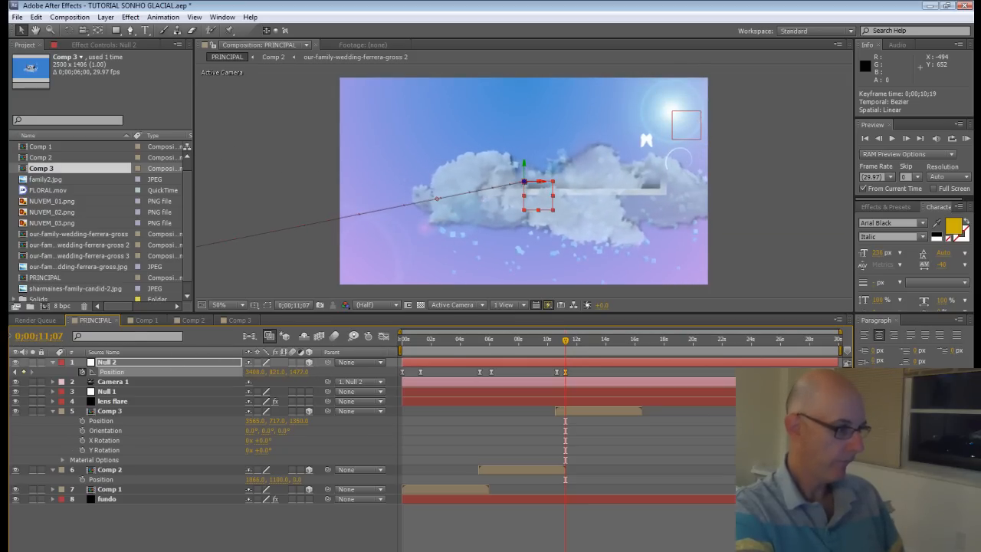
{"action": "left_click_drag", "start_coordinate": [237, 371], "coordinate": [296, 372]}
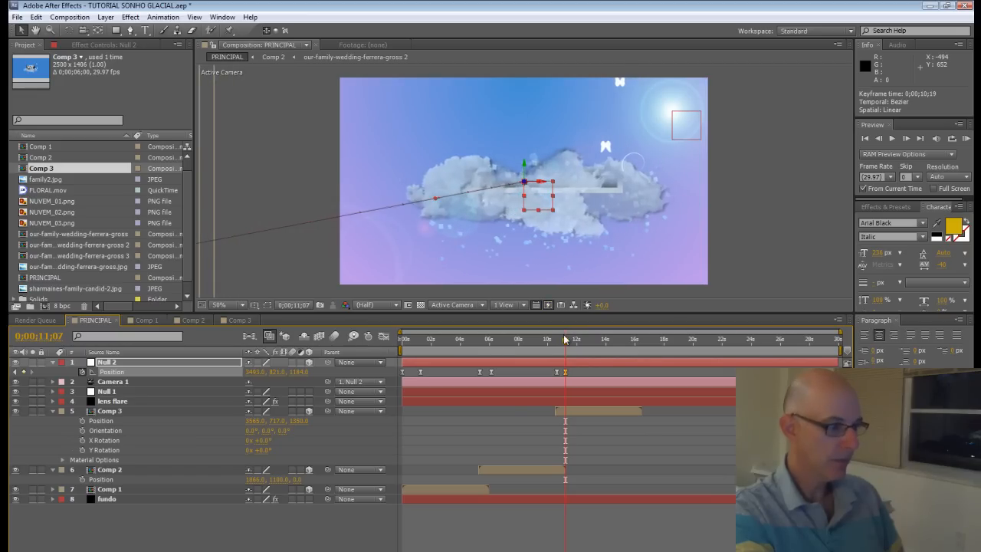
At 0;00;05;23, move Null 2 to about 1002.8, 994.1, 0 to bend the camera path between Comp 1 and Comp 2
{"action": "left_click_drag", "start_coordinate": [564, 343], "coordinate": [488, 352]}
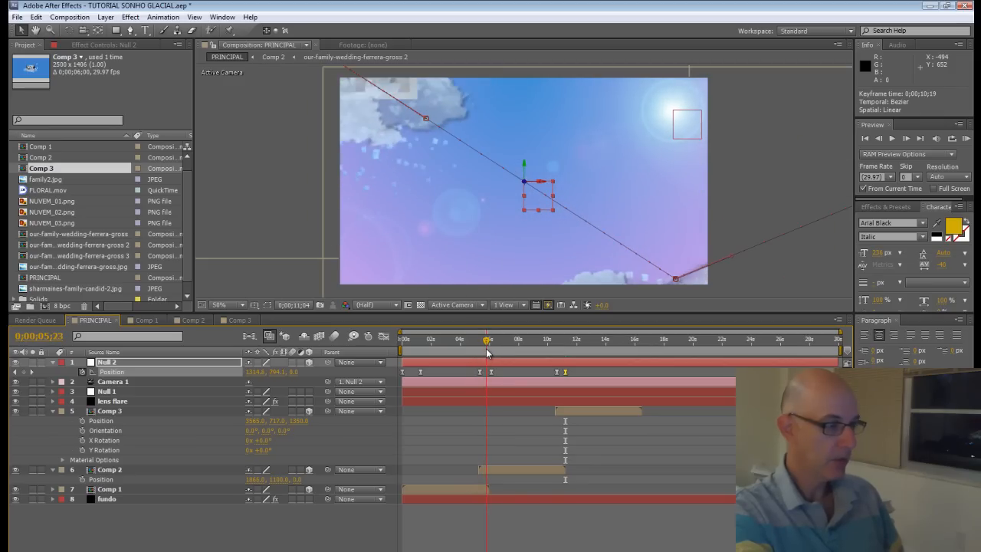
{"action": "left_click_drag", "start_coordinate": [542, 197], "coordinate": [451, 256]}
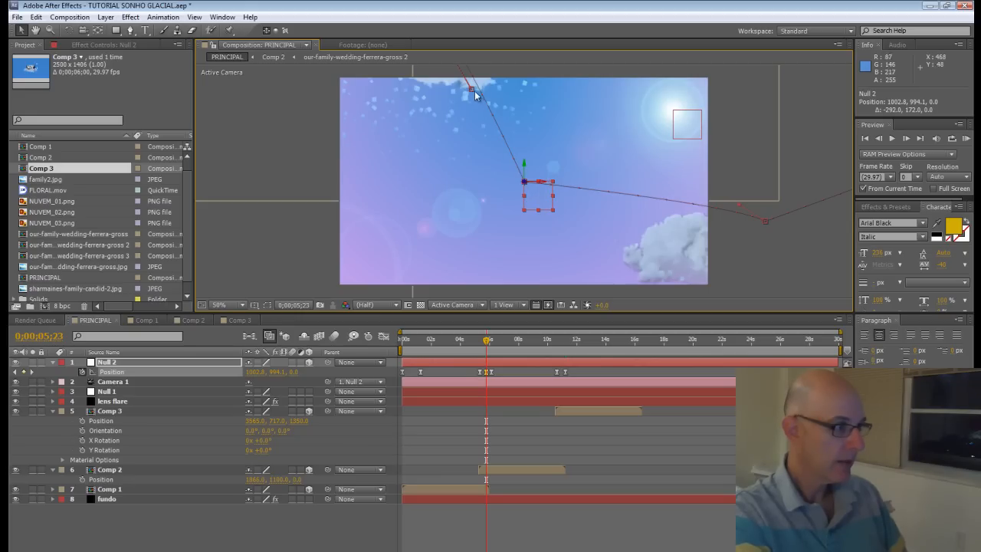
{"action": "key", "text": "comma"}
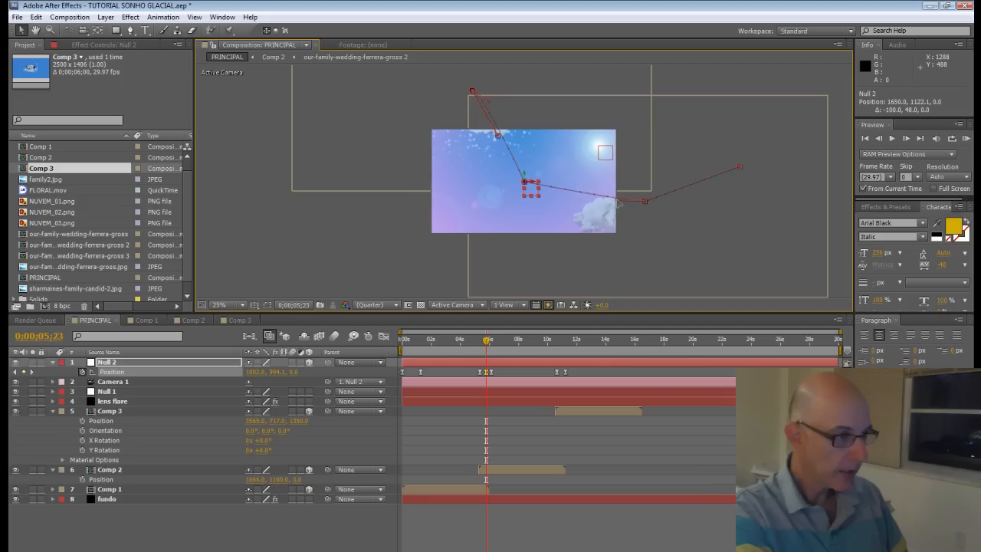
{"action": "left_click_drag", "start_coordinate": [497, 135], "coordinate": [490, 148]}
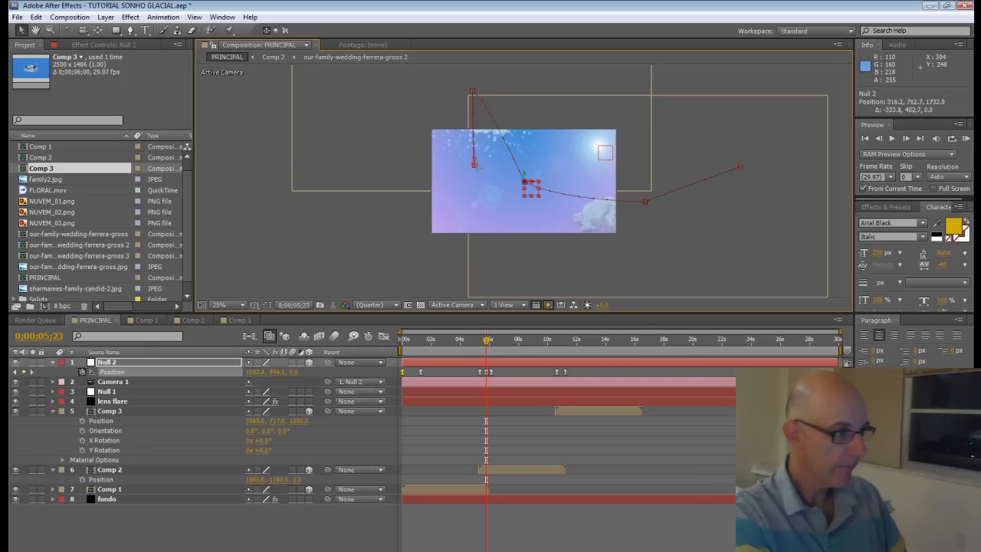
{"action": "key", "text": "ctrl+z"}
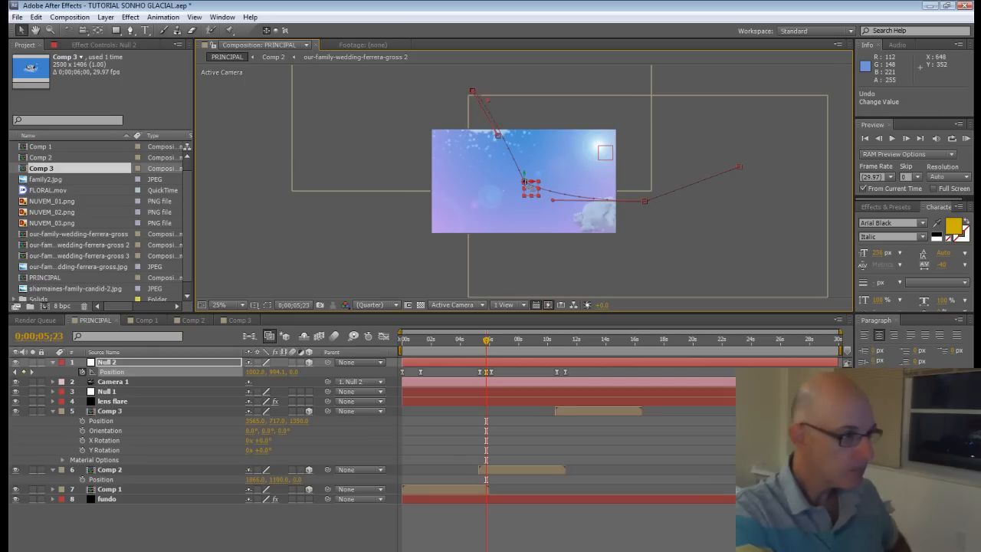
Set the 0;00;05;23 keyframe's spatial interpolation to Continuous Bezier and lengthen its handles on both sides to round the motion path
{"action": "right_click", "coordinate": [525, 181]}
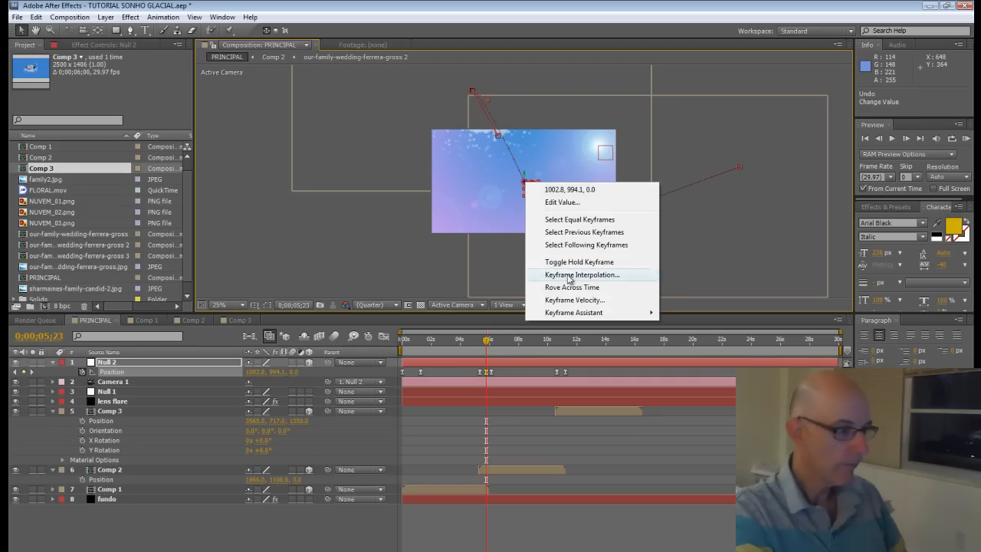
{"action": "mouse_move", "coordinate": [578, 314]}
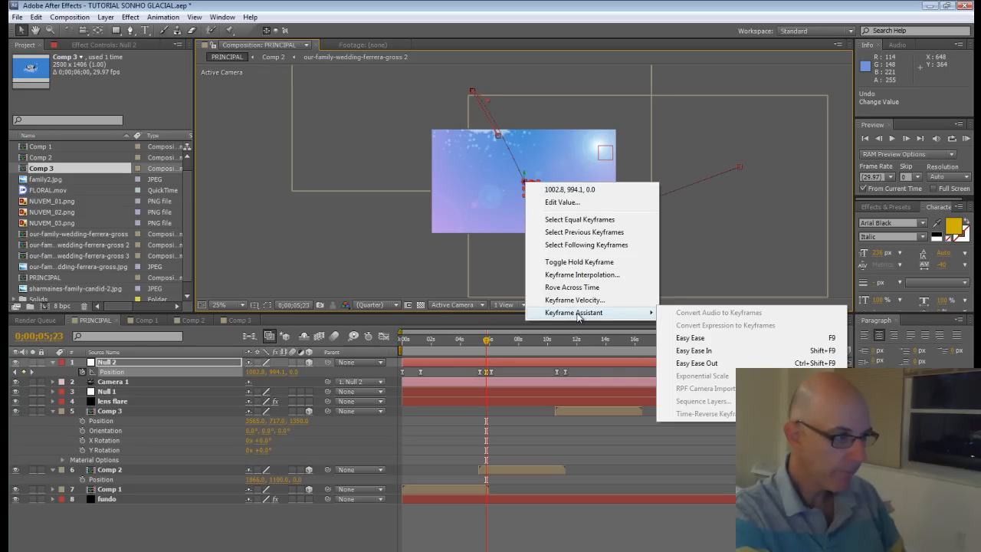
{"action": "left_click", "coordinate": [577, 274]}
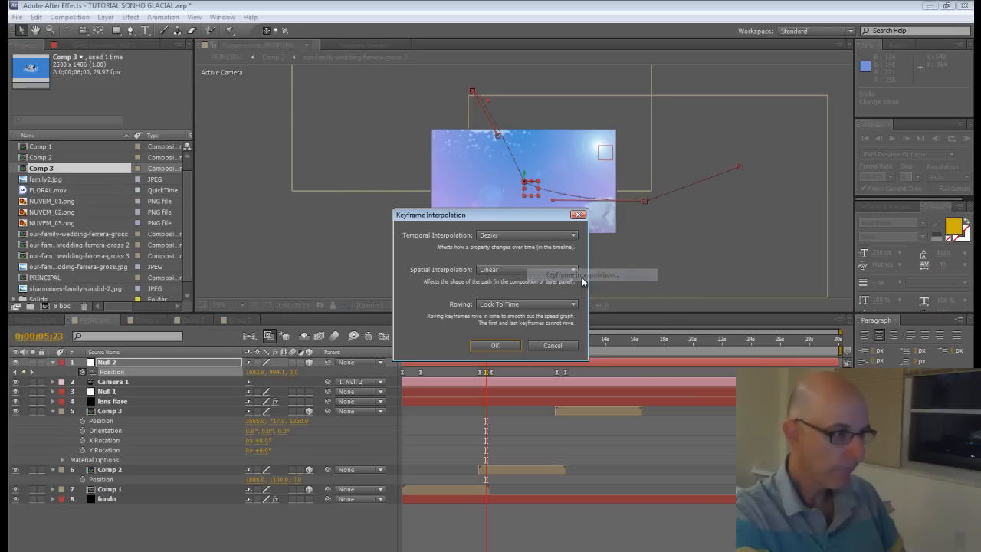
{"action": "left_click", "coordinate": [507, 269]}
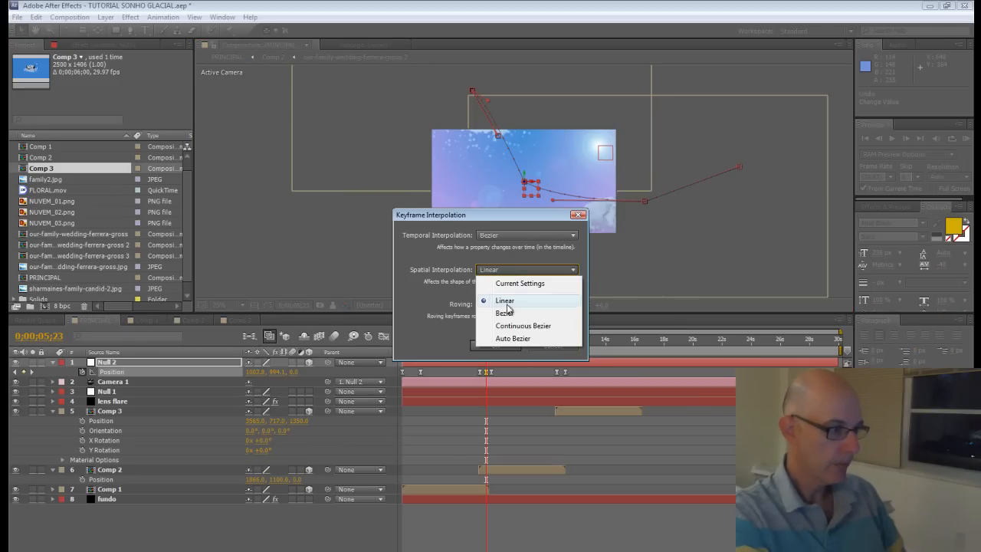
{"action": "left_click", "coordinate": [517, 325]}
{"action": "left_click", "coordinate": [496, 346]}
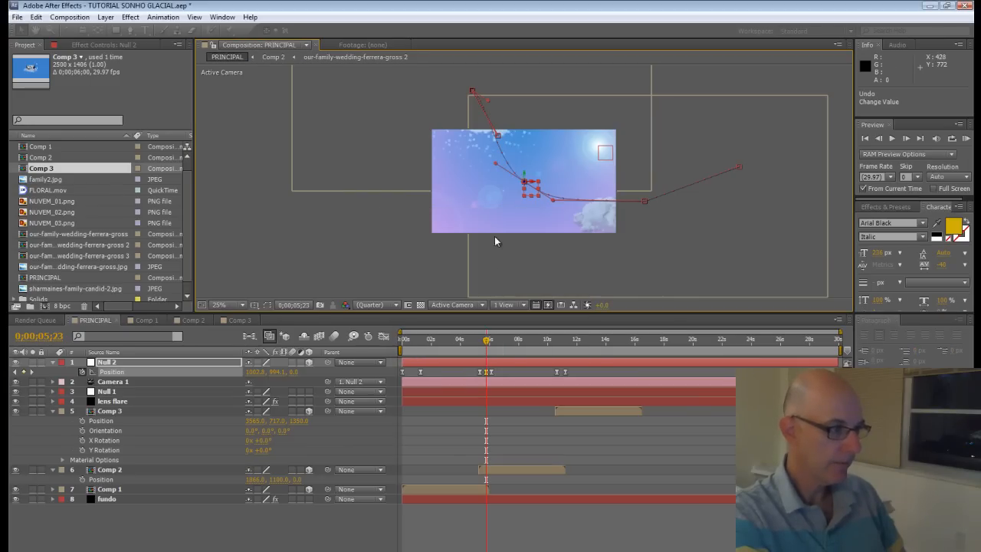
{"action": "left_click_drag", "start_coordinate": [497, 163], "coordinate": [478, 150]}
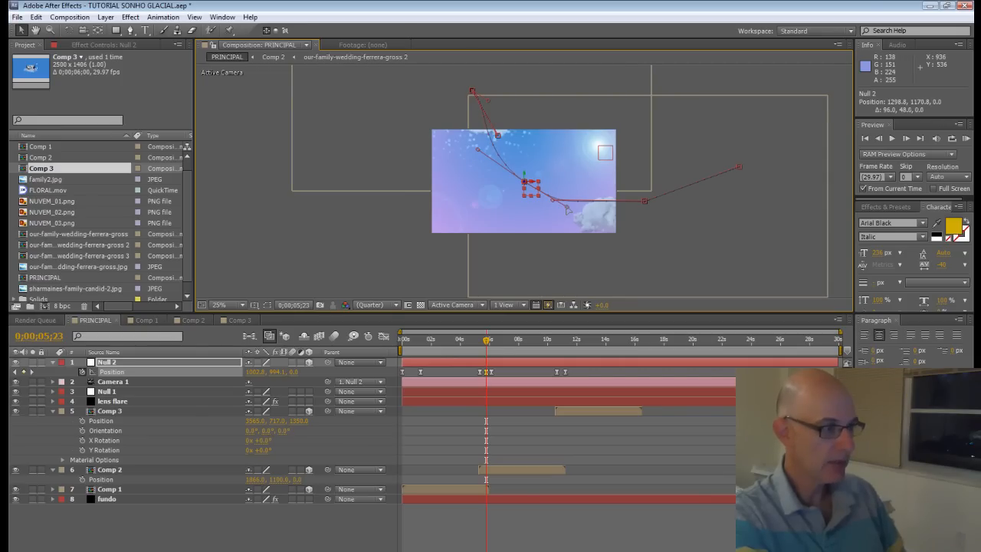
{"action": "left_click_drag", "start_coordinate": [482, 344], "coordinate": [497, 350]}
{"action": "left_click_drag", "start_coordinate": [448, 192], "coordinate": [460, 187]}
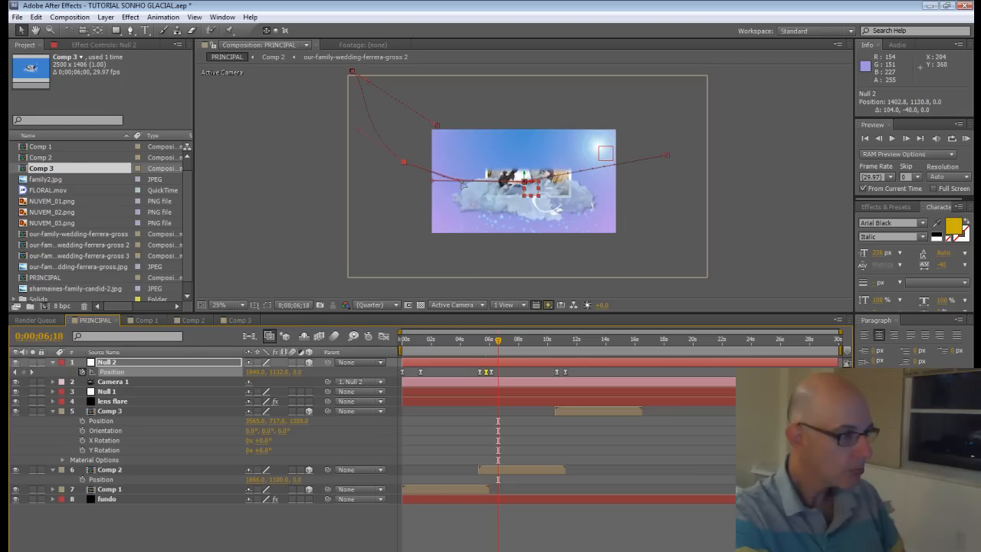
At 0;00;10;25, add a Null 2 position keyframe at about 2529, 1100, 425 and extend its handles to curve the path toward Comp 3
{"action": "left_click_drag", "start_coordinate": [495, 347], "coordinate": [560, 345]}
{"action": "left_click_drag", "start_coordinate": [534, 194], "coordinate": [586, 169]}
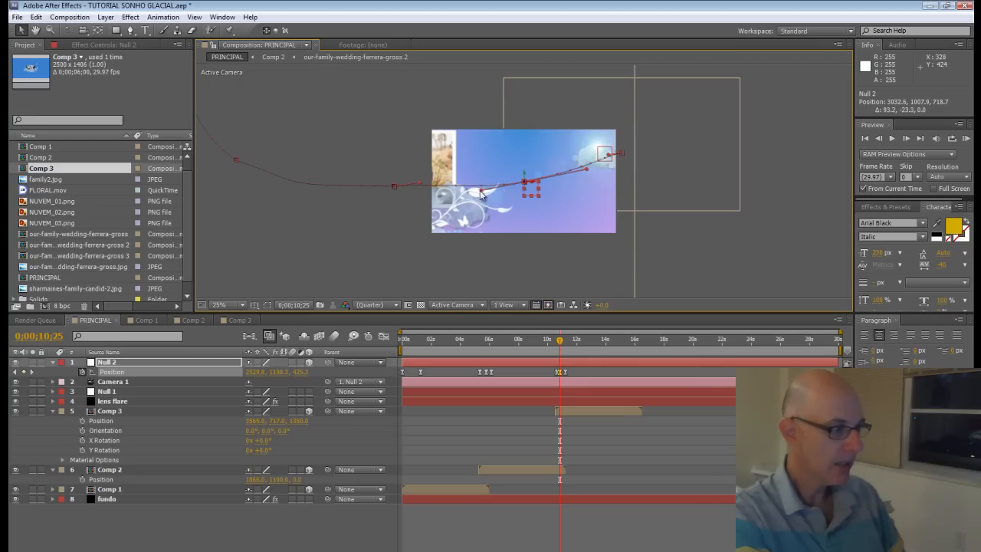
{"action": "left_click_drag", "start_coordinate": [482, 192], "coordinate": [469, 196]}
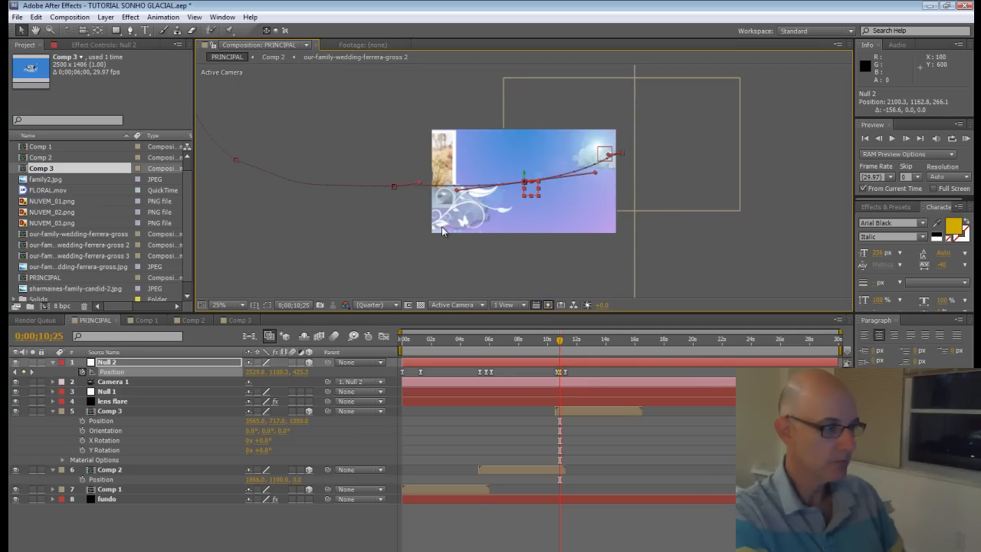
{"action": "mouse_move", "coordinate": [572, 339]}
{"action": "left_mouse_down"}
{"action": "mouse_move", "coordinate": [560, 340]}
{"action": "mouse_move", "coordinate": [589, 340]}
{"action": "left_mouse_up"}
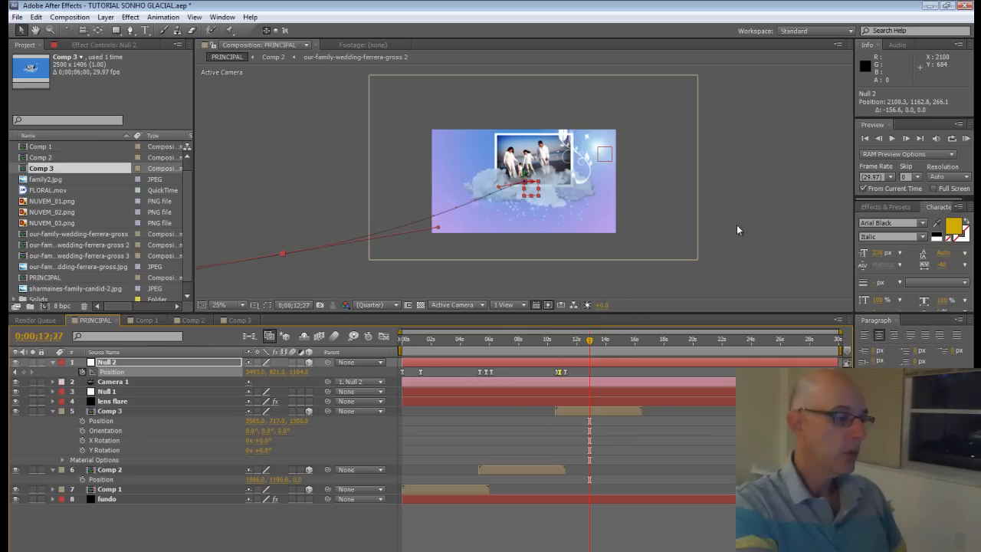
At 0;00;07;09, add a black 1280 x 720 px solid named "poeira" to PRINCIPAL
{"action": "key", "text": "period"}
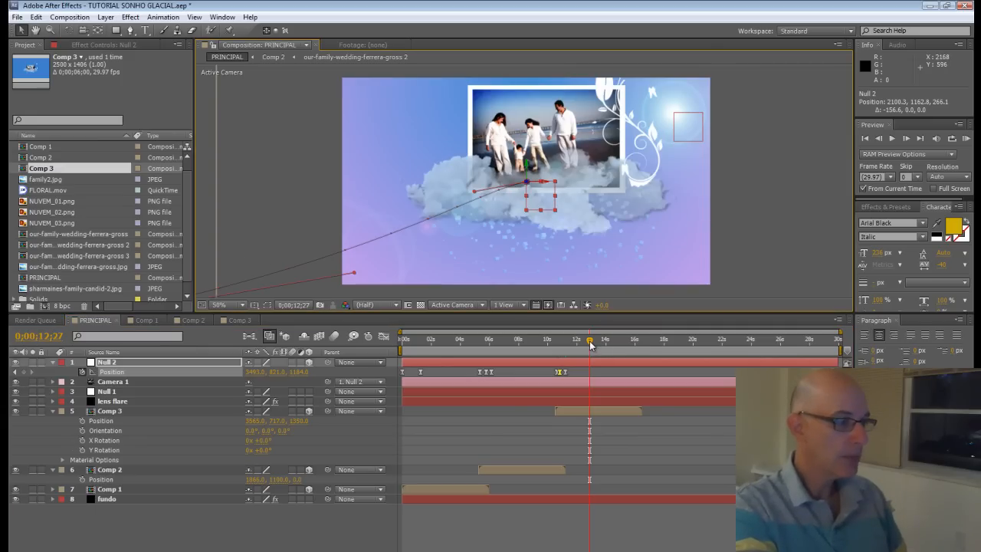
{"action": "left_click_drag", "start_coordinate": [570, 346], "coordinate": [506, 364]}
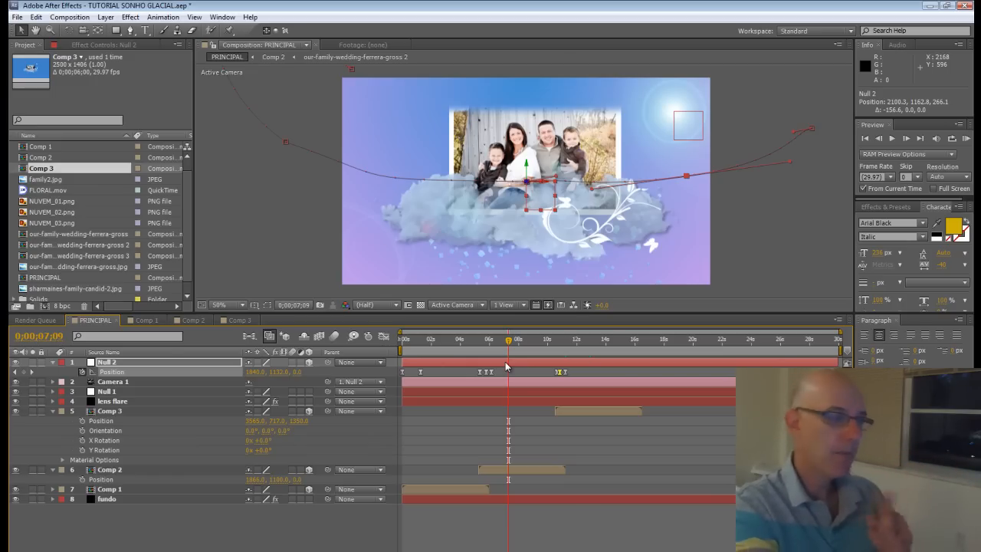
{"action": "left_click", "coordinate": [106, 17]}
{"action": "mouse_move", "coordinate": [116, 31]}
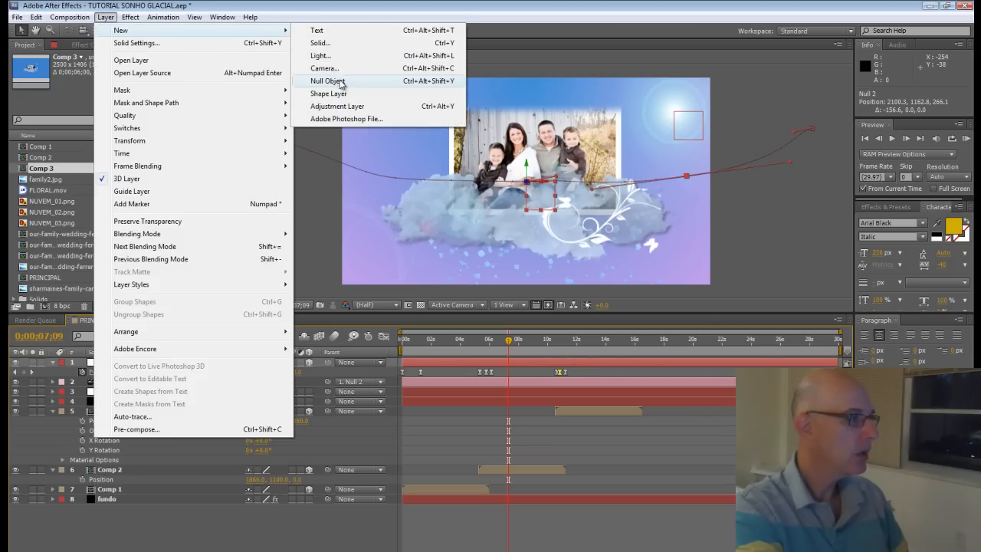
{"action": "left_click", "coordinate": [321, 43]}
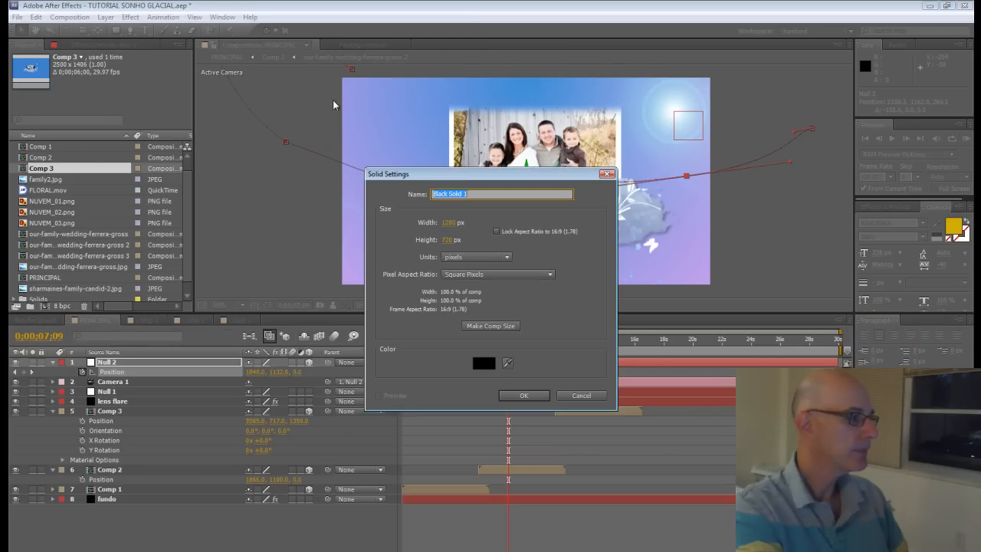
{"action": "type", "text": "poeira"}
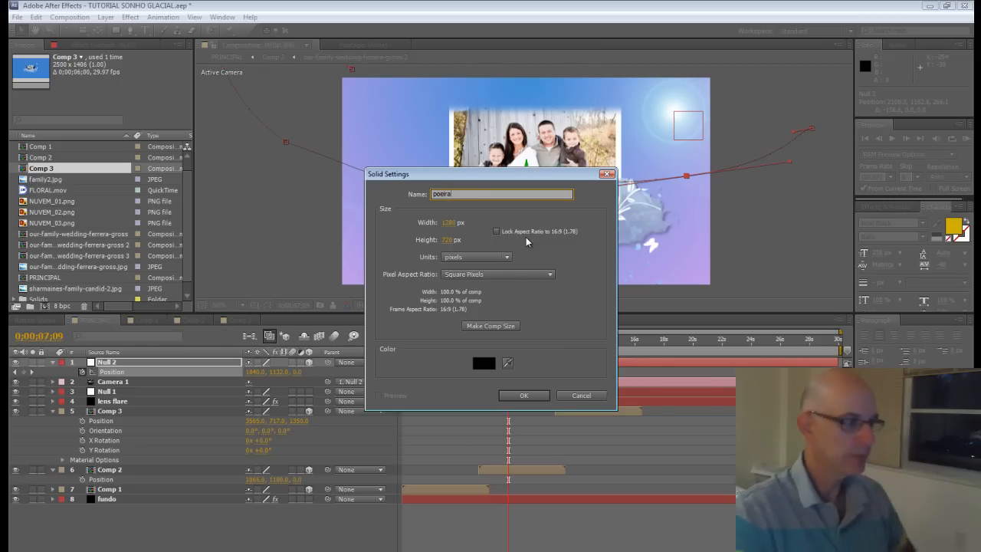
{"action": "left_click", "coordinate": [521, 394]}
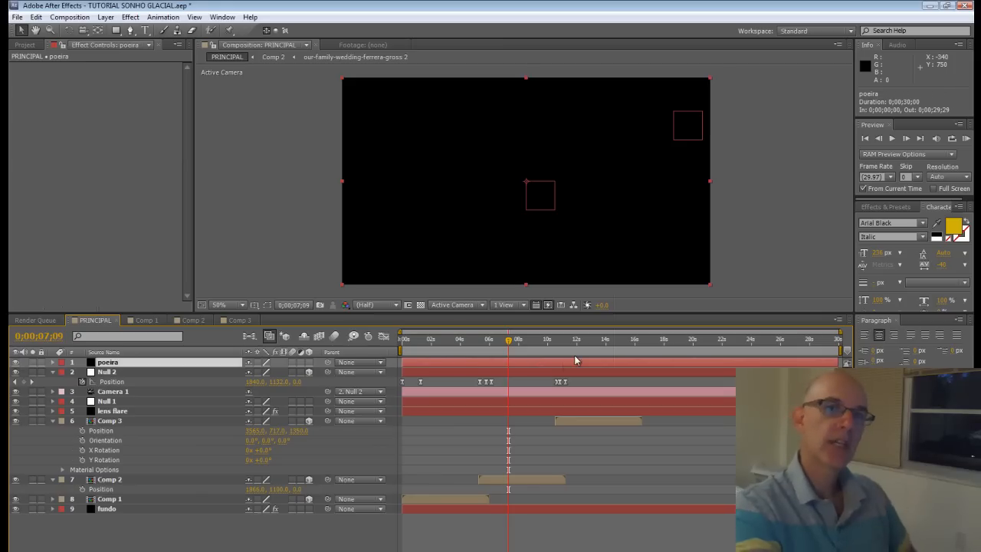
Apply the CC Particle World simulation effect to the poeira solid
{"action": "left_click", "coordinate": [137, 18]}
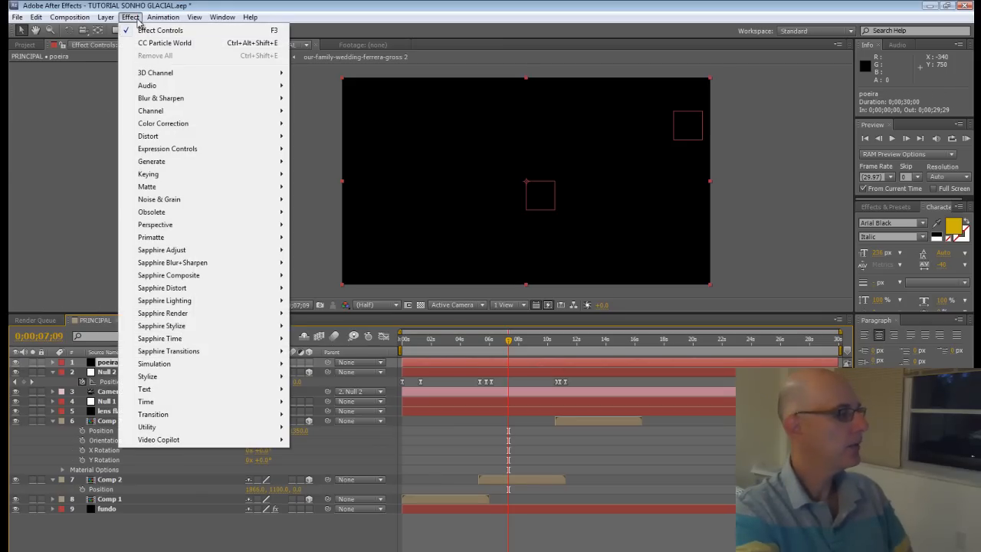
{"action": "mouse_move", "coordinate": [214, 368]}
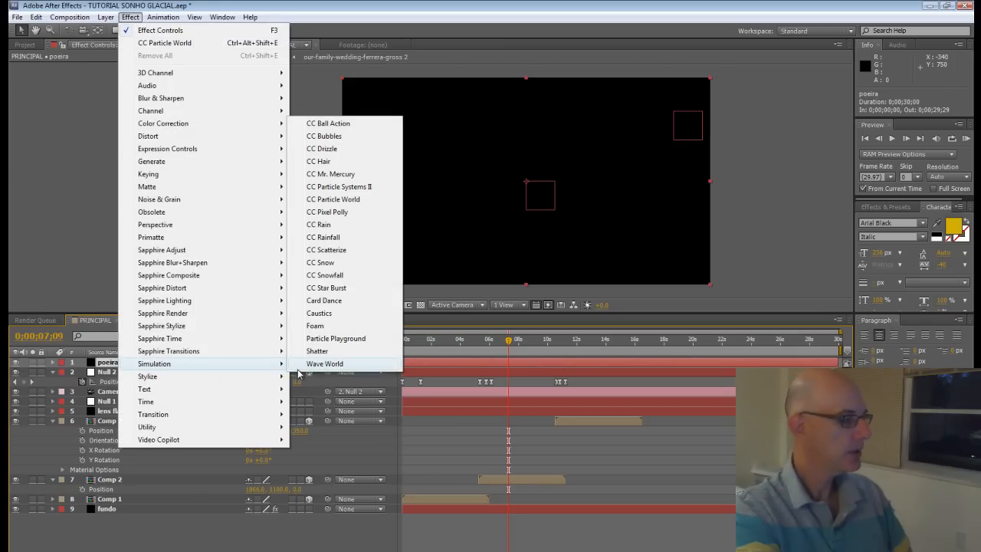
{"action": "left_click", "coordinate": [333, 200]}
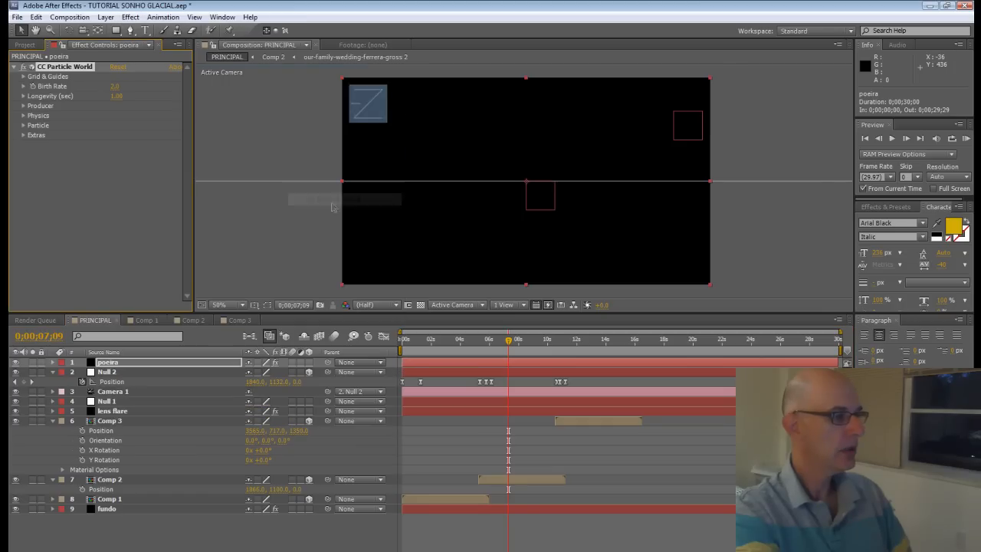
Spread the particle producer by setting Radius X to 3.465, Radius Y to 1.485 and Radius Z to 10.275
{"action": "left_click", "coordinate": [23, 106]}
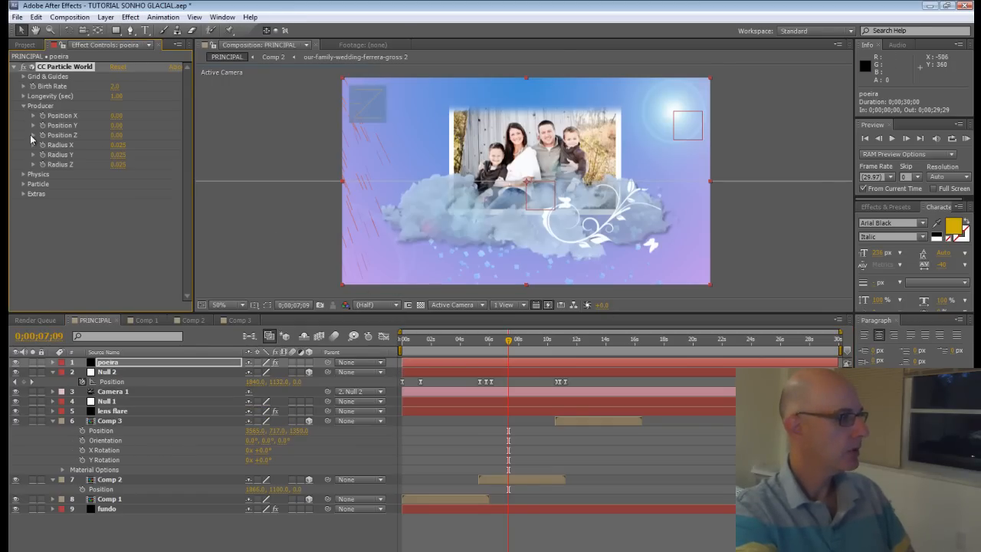
{"action": "left_click_drag", "start_coordinate": [118, 145], "coordinate": [309, 154]}
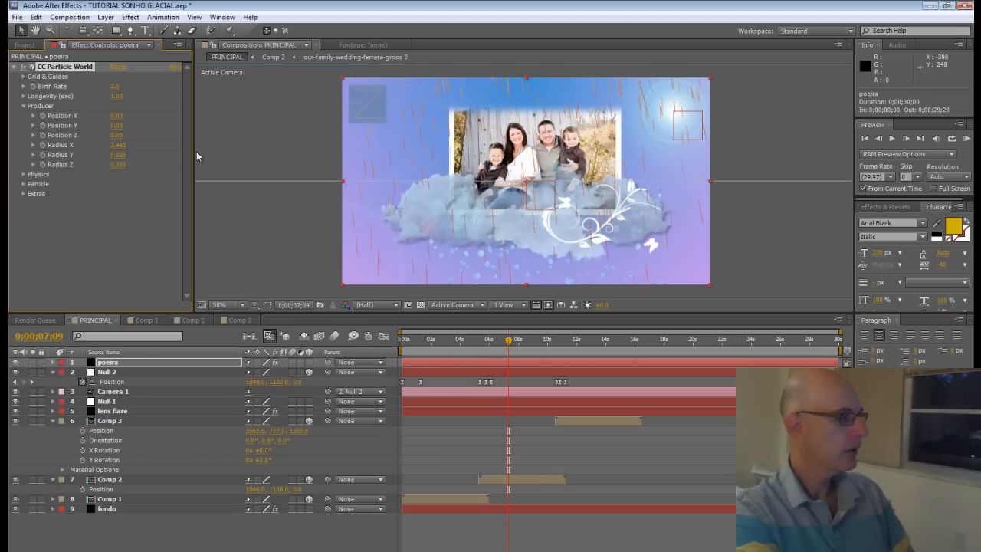
{"action": "left_click_drag", "start_coordinate": [122, 154], "coordinate": [191, 157]}
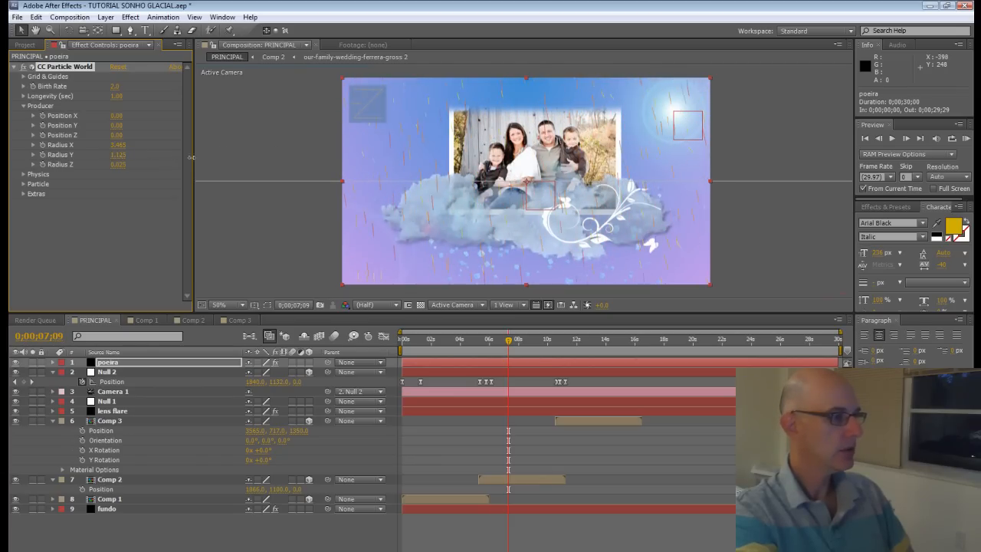
{"action": "left_click_drag", "start_coordinate": [170, 163], "coordinate": [699, 168]}
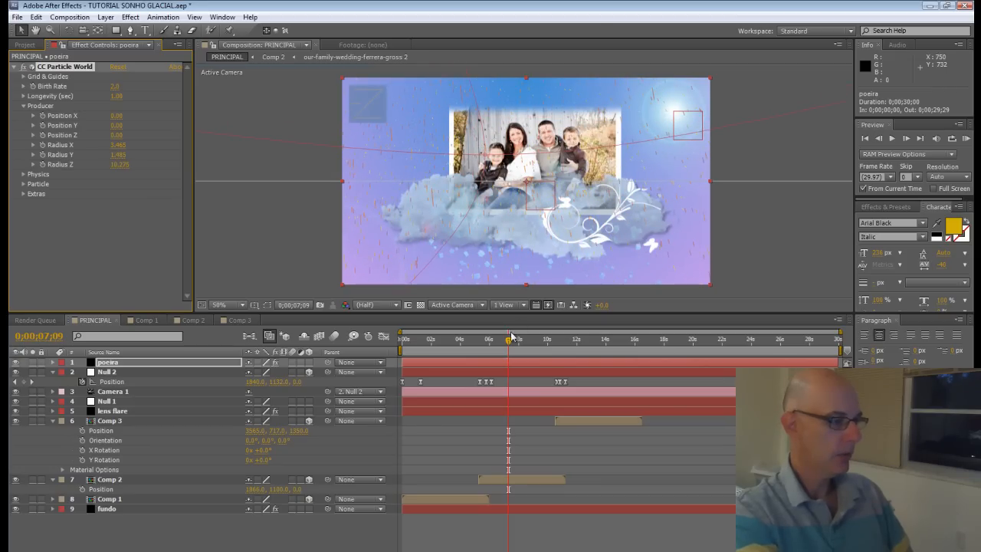
Shift the poeira layer to start at -0;00;02;14 and extend its end to 0;00;30;10
{"action": "left_click_drag", "start_coordinate": [511, 345], "coordinate": [398, 350]}
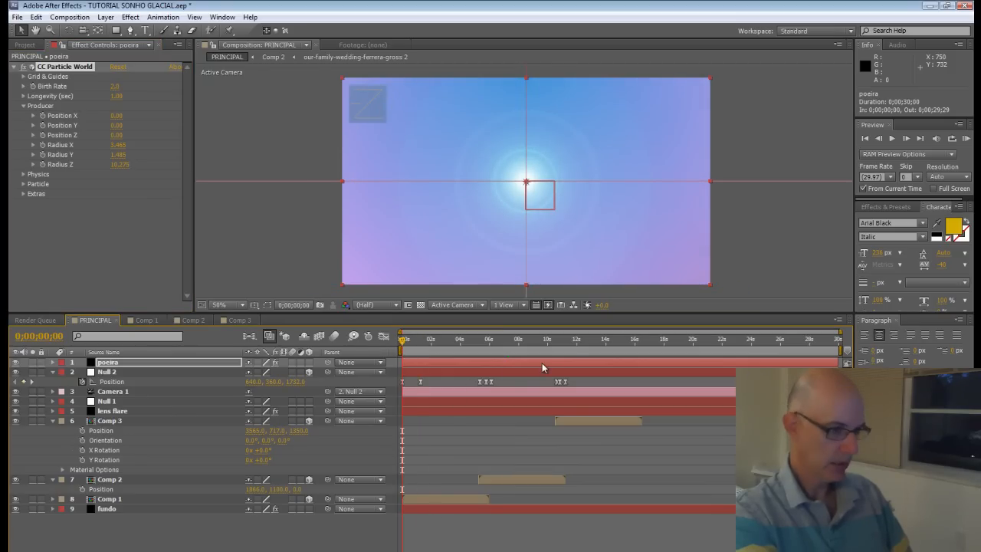
{"action": "left_click_drag", "start_coordinate": [538, 360], "coordinate": [502, 365]}
{"action": "left_click_drag", "start_coordinate": [803, 362], "coordinate": [840, 360]}
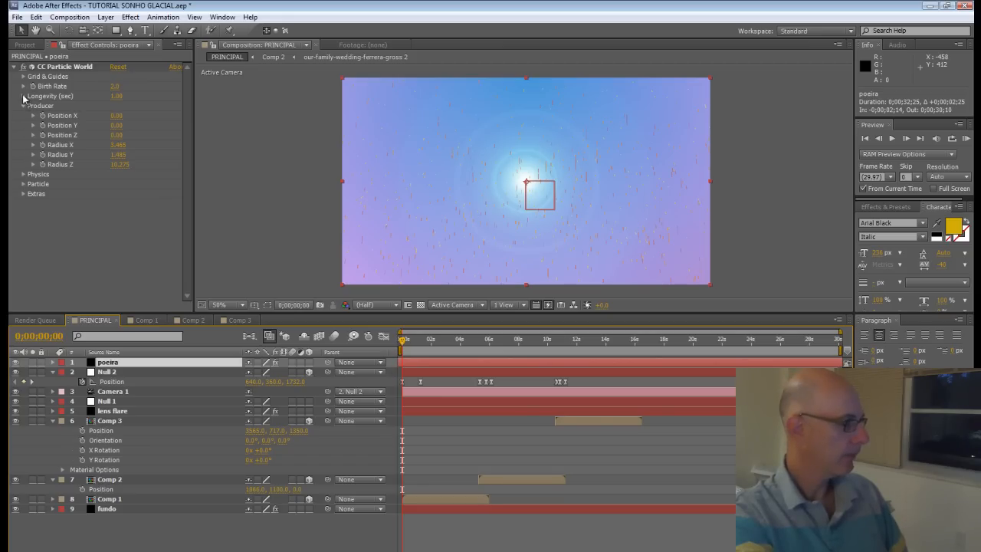
In the particle physics, set Velocity and Gravity to 0, and check the particles along the timeline up to 0;00;10;17
{"action": "left_click", "coordinate": [24, 174]}
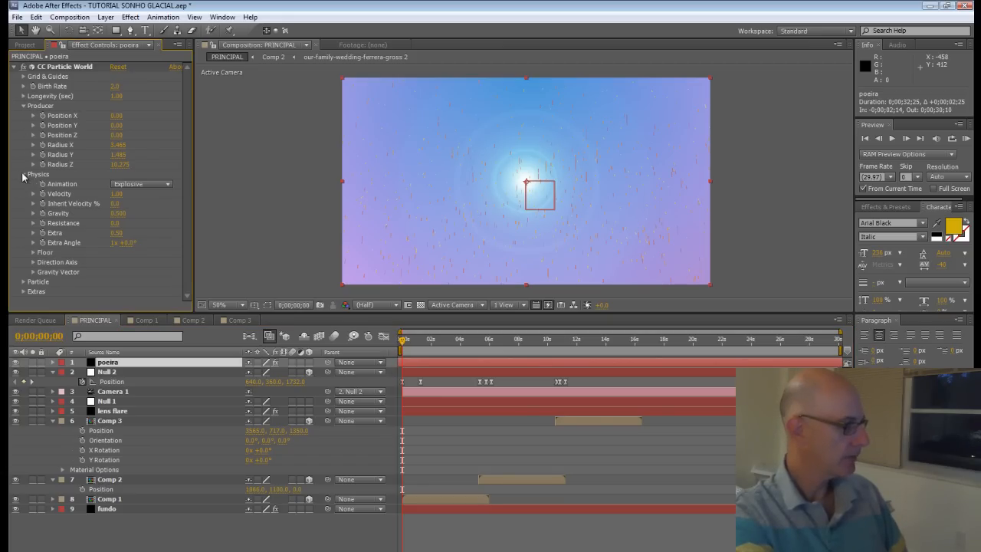
{"action": "left_click", "coordinate": [91, 222]}
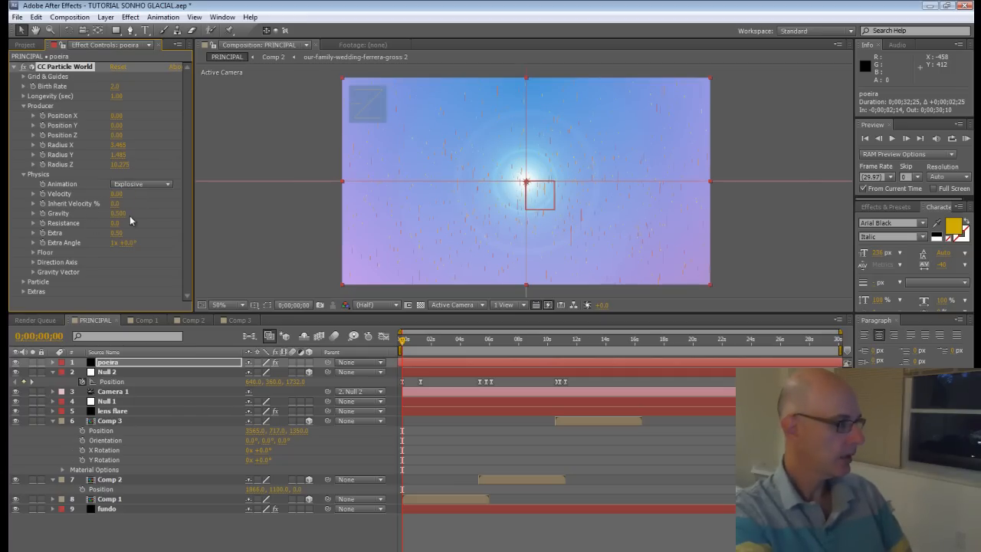
{"action": "left_click", "coordinate": [118, 215]}
{"action": "type", "text": "0"}
{"action": "key", "text": "Return"}
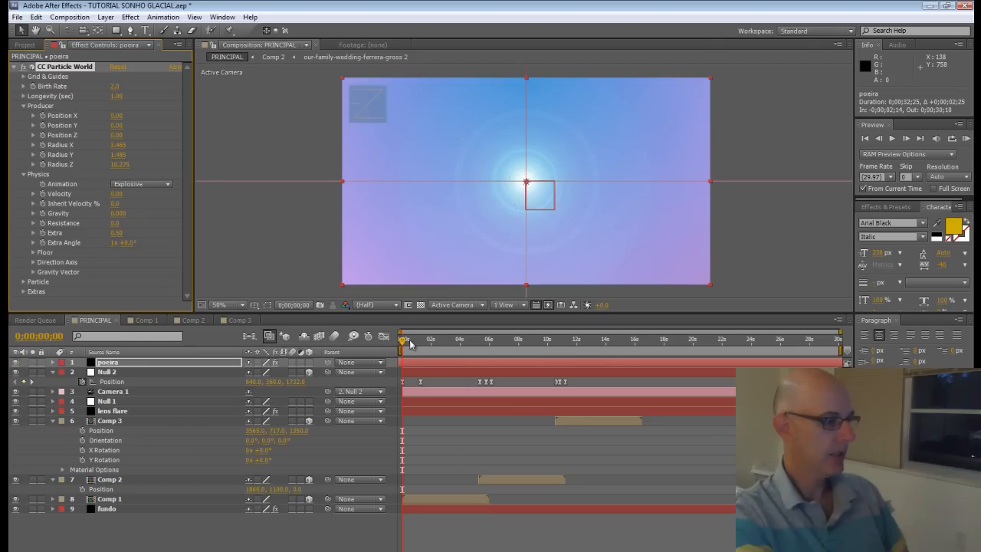
{"action": "left_click_drag", "start_coordinate": [406, 345], "coordinate": [556, 344]}
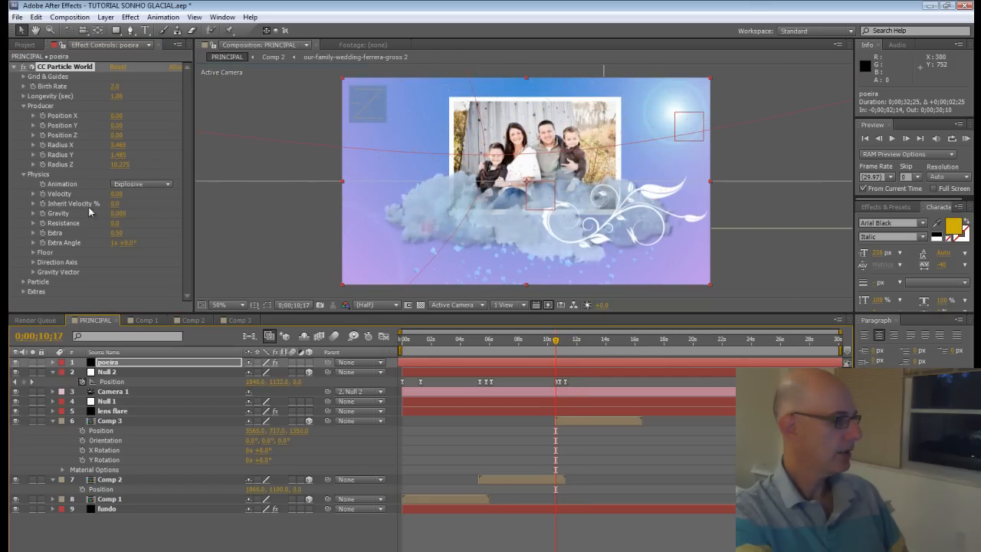
Set the particle type of the poeira effect to Faded Sphere
{"action": "left_click", "coordinate": [23, 282]}
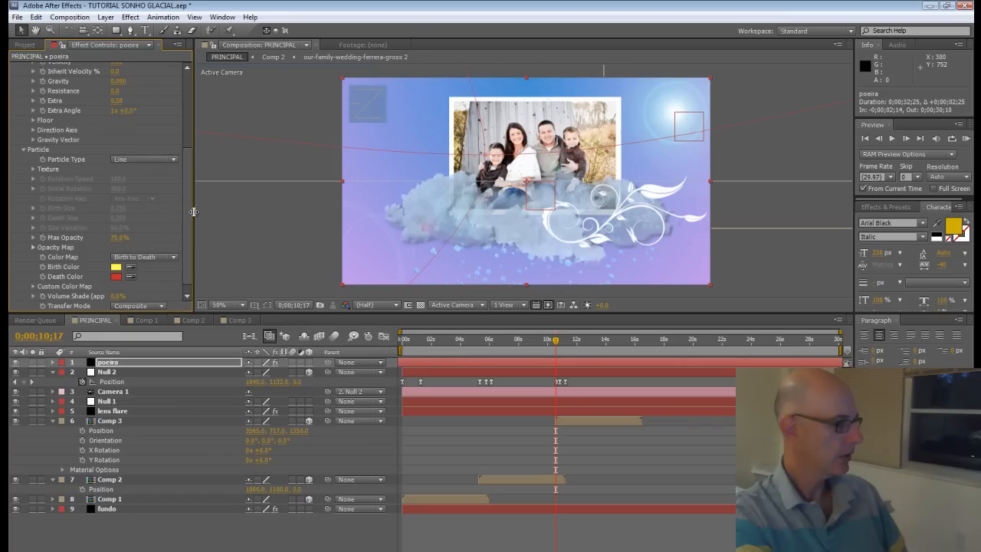
{"action": "left_click", "coordinate": [135, 160]}
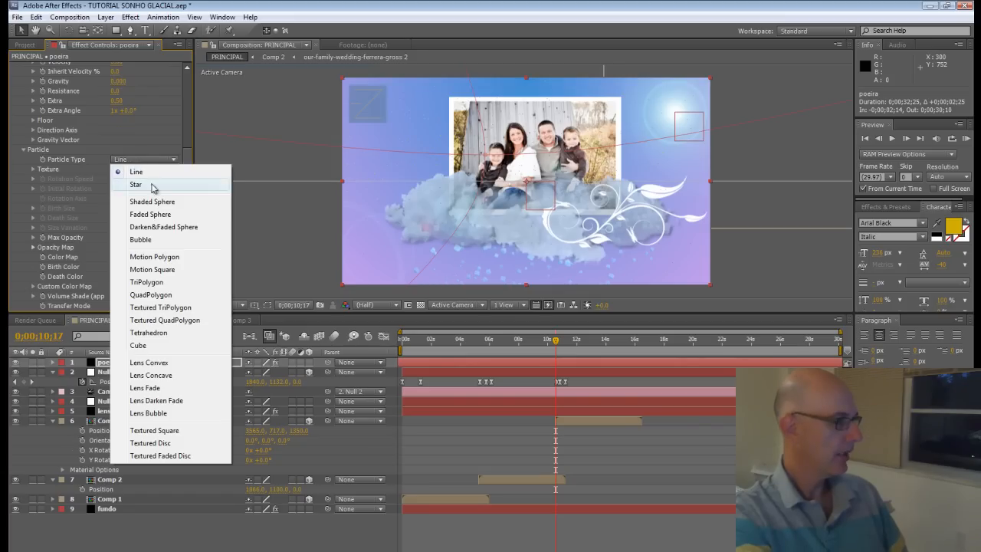
{"action": "left_click", "coordinate": [163, 214]}
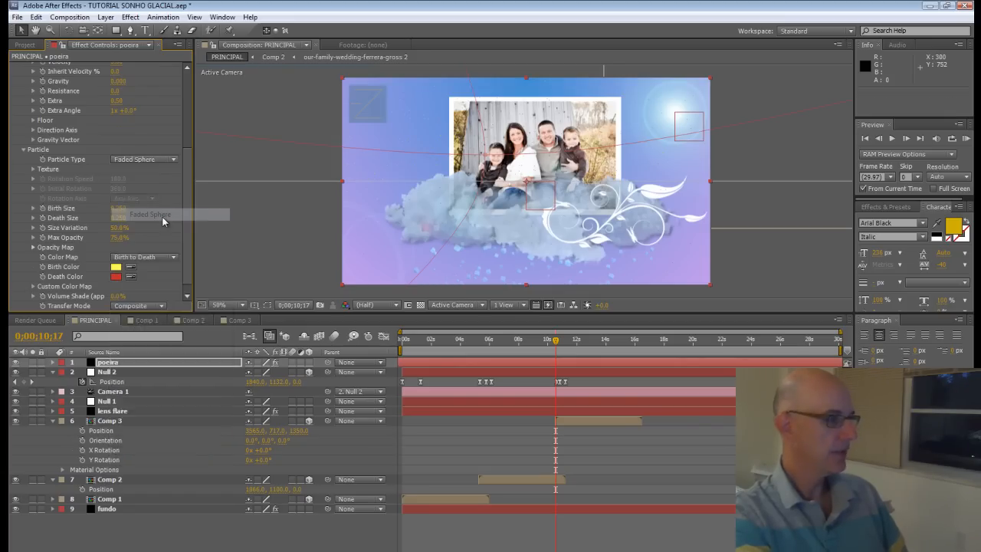
{"action": "scroll", "coordinate": [162, 215], "scroll_direction": "down", "scroll_amount": 1}
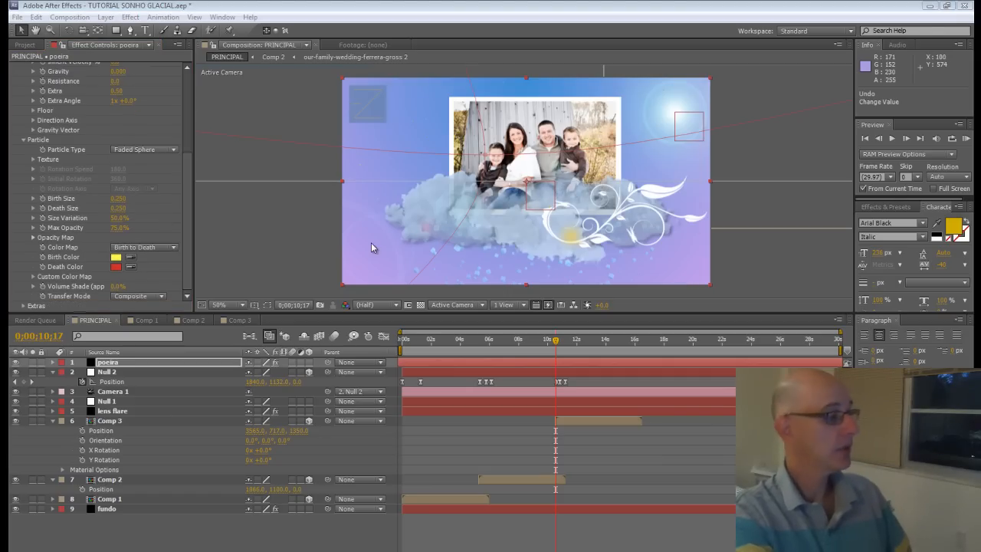
Change both the Birth Color and the Death Color of the particles to white
{"action": "left_click", "coordinate": [115, 258]}
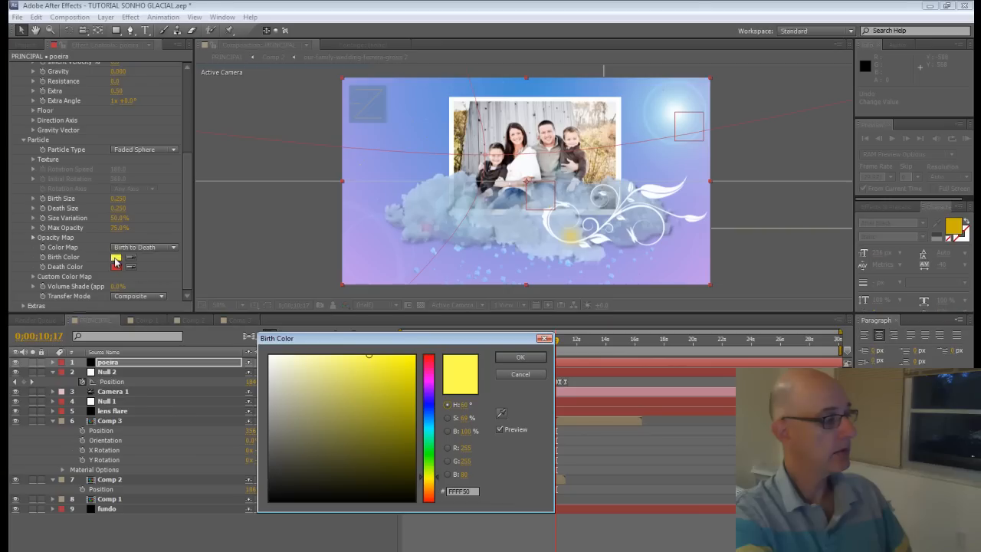
{"action": "left_click", "coordinate": [270, 357]}
{"action": "left_click", "coordinate": [521, 357]}
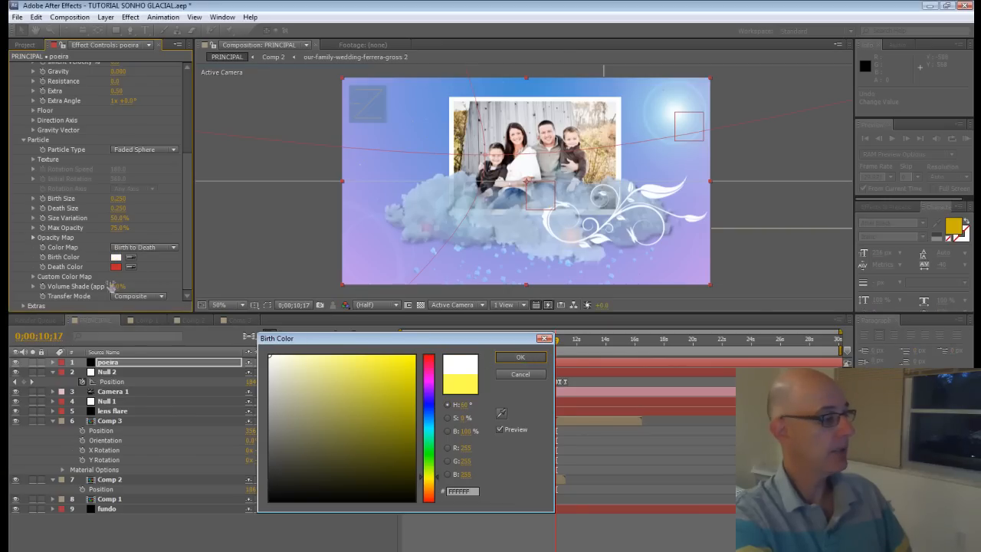
{"action": "left_click", "coordinate": [116, 267]}
{"action": "left_click", "coordinate": [270, 357]}
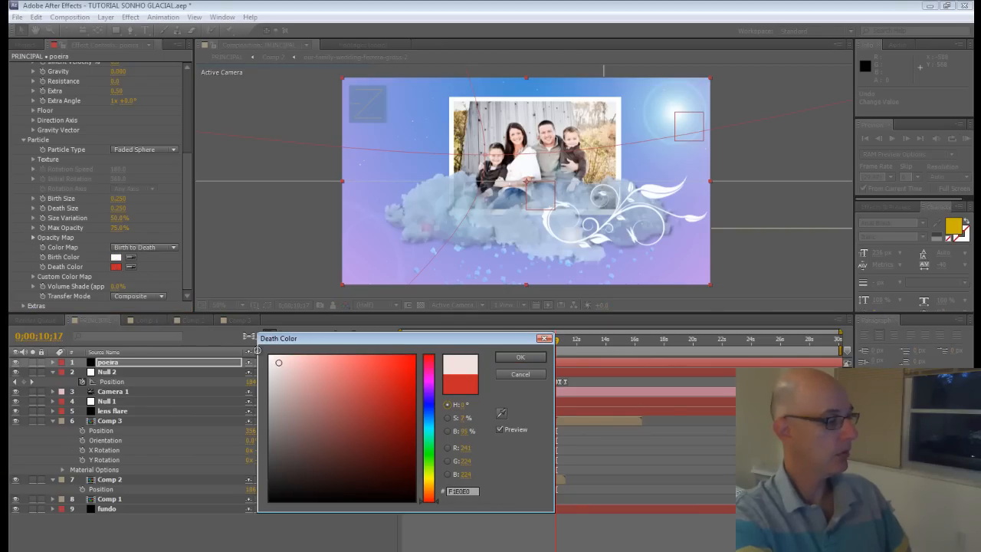
{"action": "left_click", "coordinate": [507, 359]}
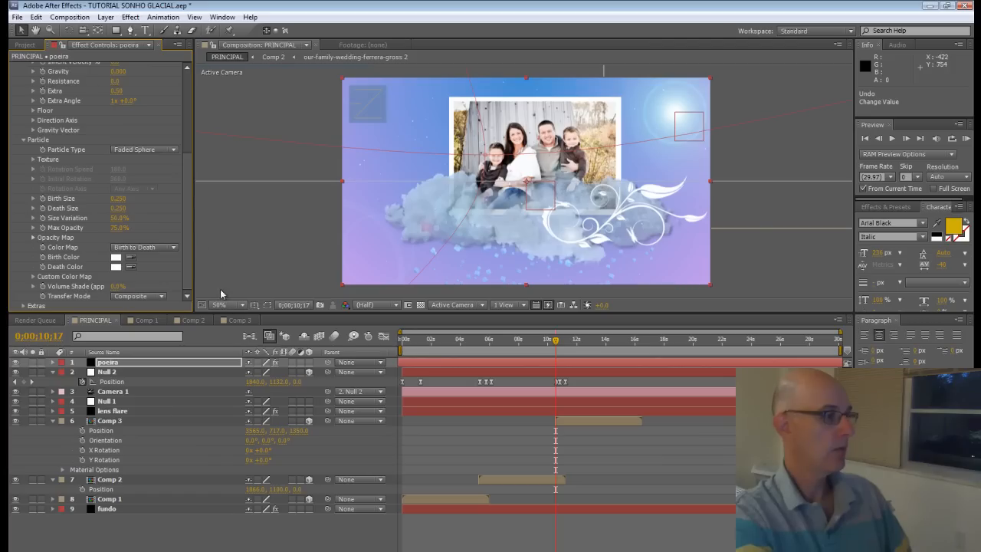
Set the particles' Longevity to 10 seconds and their Birth Rate to 1
{"action": "left_click_drag", "start_coordinate": [185, 188], "coordinate": [182, 86]}
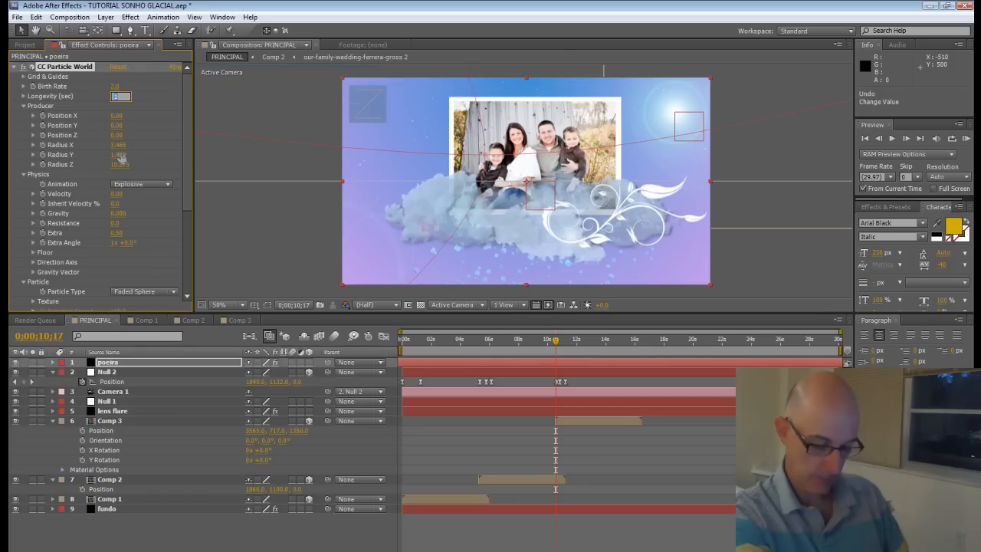
{"action": "type", "text": "10"}
{"action": "key", "text": "Return"}
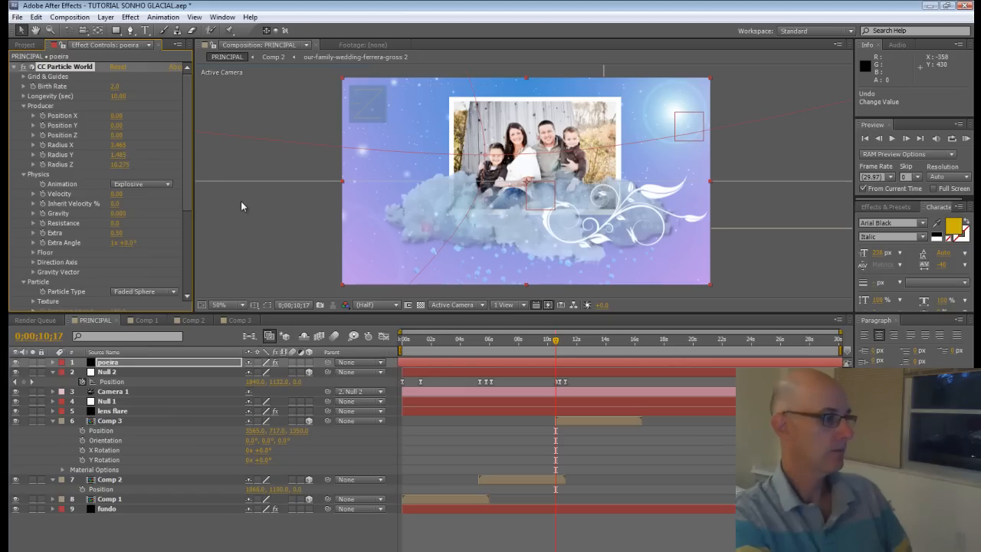
{"action": "mouse_move", "coordinate": [542, 337]}
{"action": "left_mouse_down"}
{"action": "mouse_move", "coordinate": [407, 338]}
{"action": "mouse_move", "coordinate": [590, 338]}
{"action": "mouse_move", "coordinate": [532, 338]}
{"action": "left_mouse_up"}
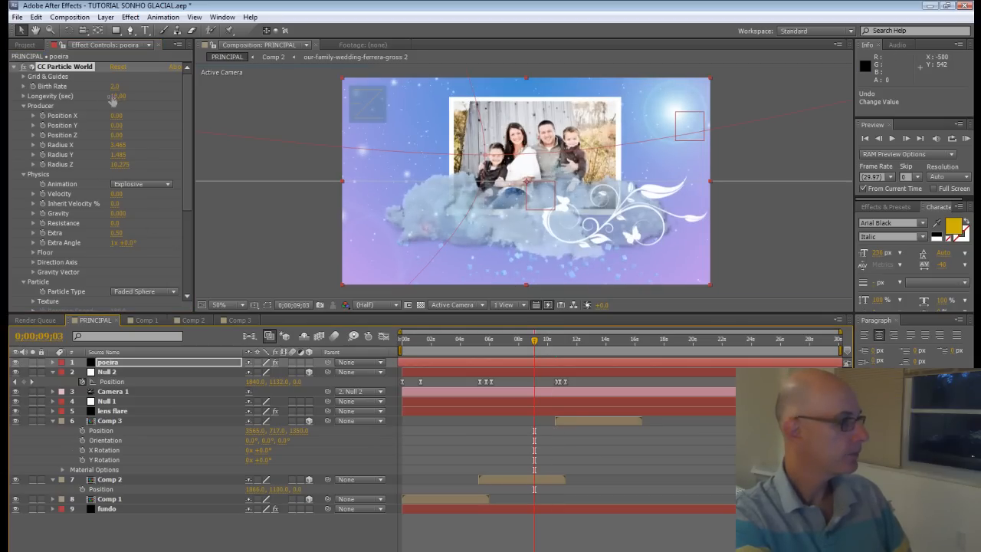
{"action": "left_click", "coordinate": [115, 86]}
{"action": "type", "text": "1"}
{"action": "key", "text": "Return"}
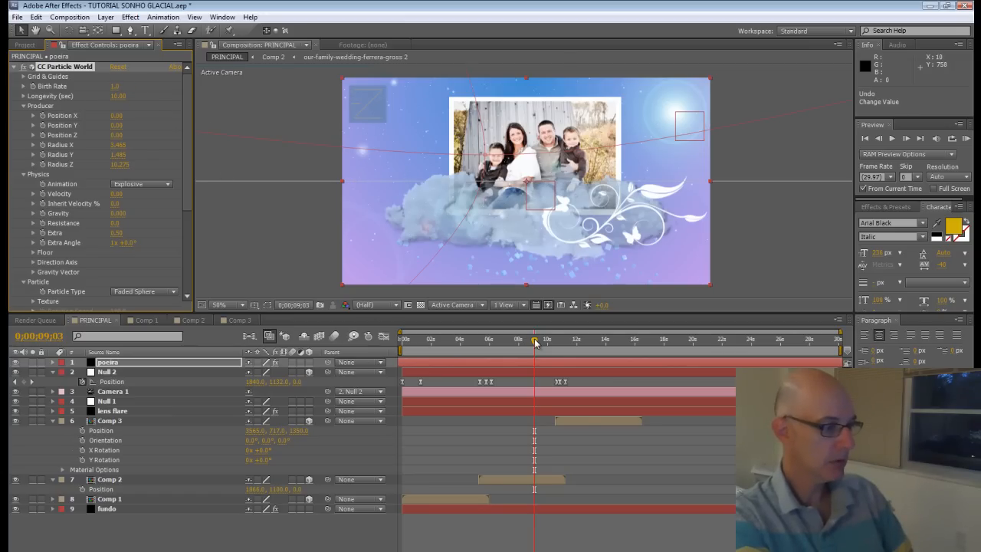
Turn off the Grid guide of CC Particle World and deselect the poeira layer to view the dust at 0;00;01;29
{"action": "left_click_drag", "start_coordinate": [496, 341], "coordinate": [430, 342]}
{"action": "left_click", "coordinate": [23, 78]}
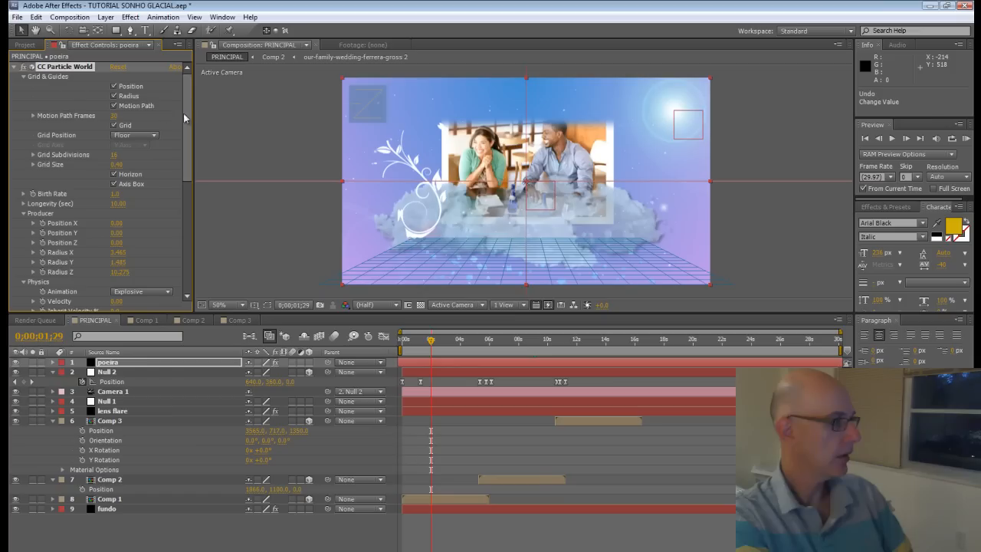
{"action": "left_click", "coordinate": [115, 127]}
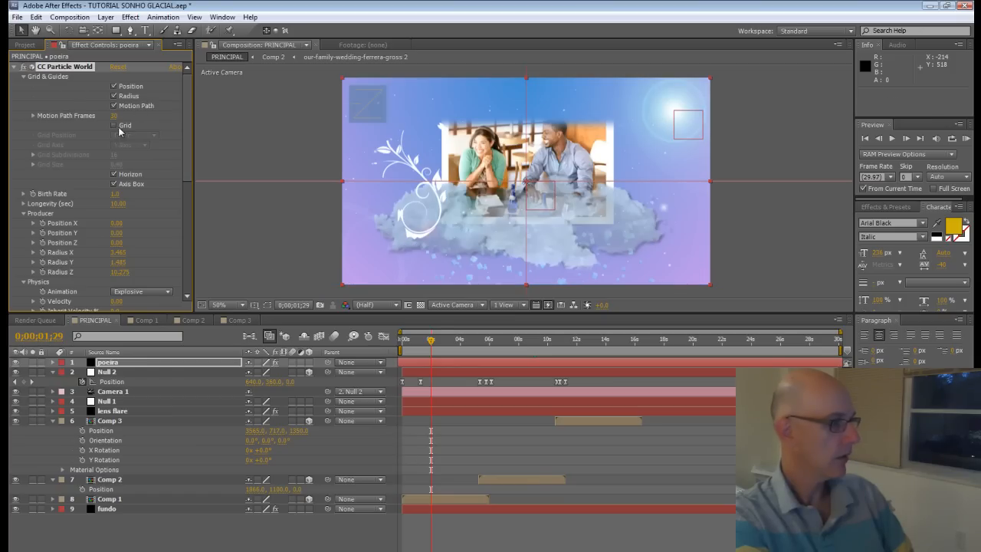
{"action": "left_click", "coordinate": [302, 285]}
Enable motion blur for the composition and for all its layers except Camera 1 and fundo
{"action": "left_click_drag", "start_coordinate": [423, 347], "coordinate": [486, 355]}
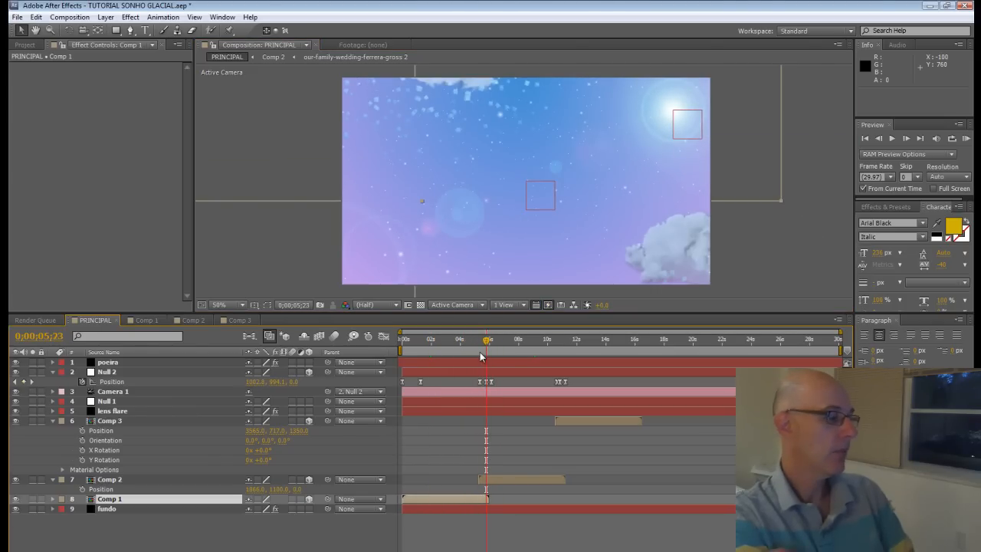
{"action": "left_click", "coordinate": [334, 335]}
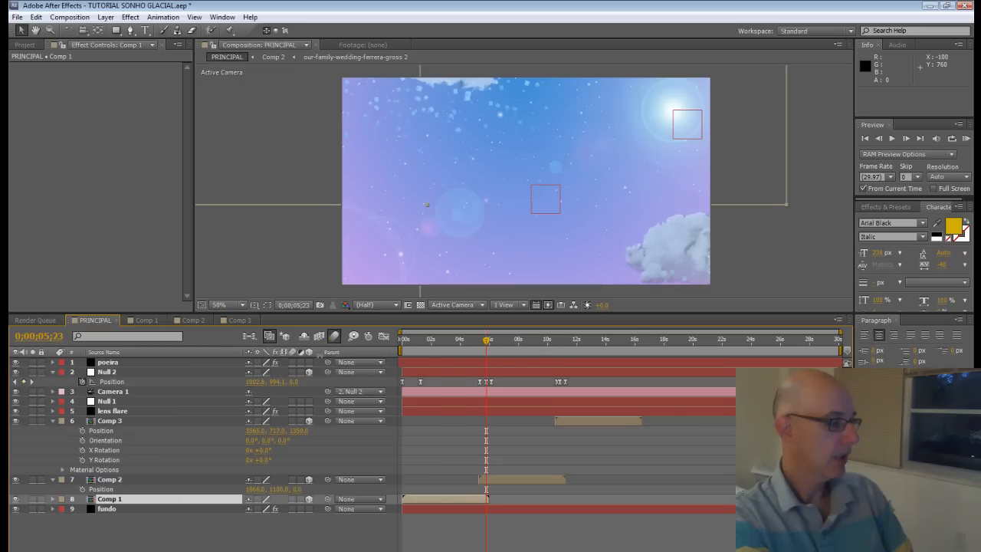
{"action": "left_click", "coordinate": [292, 361]}
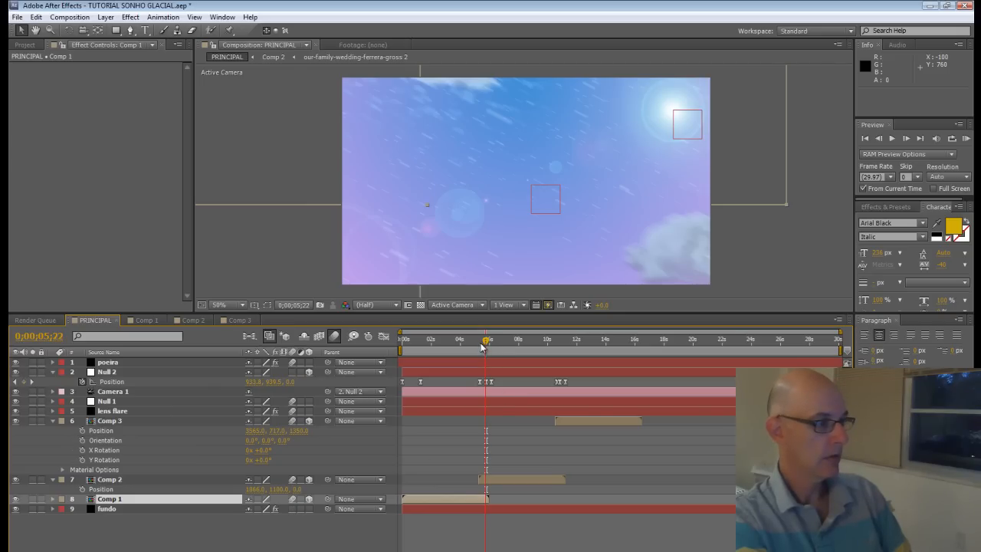
Preview the PRINCIPAL animation from its start to check the motion blur and dust
{"action": "left_click_drag", "start_coordinate": [478, 346], "coordinate": [405, 348]}
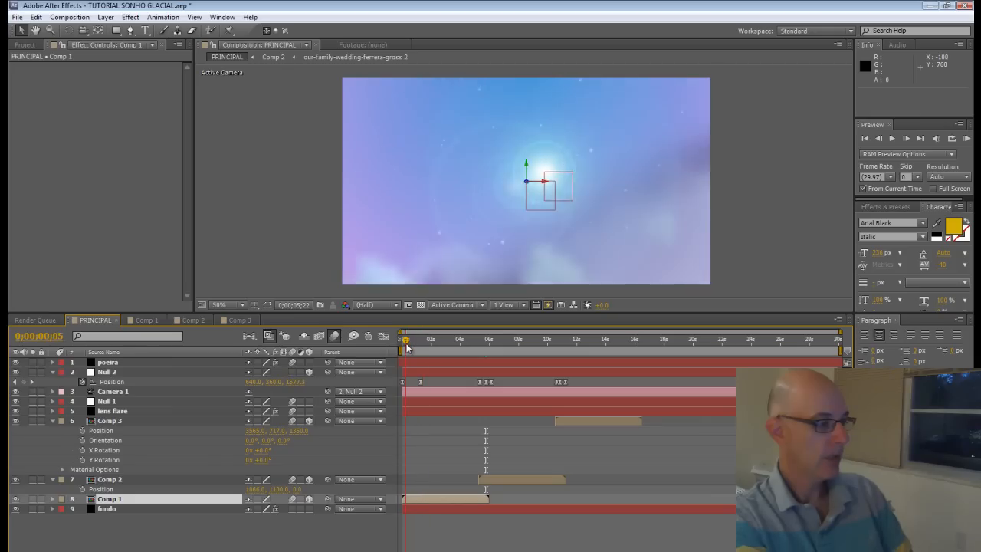
{"action": "key", "text": "KP_0"}
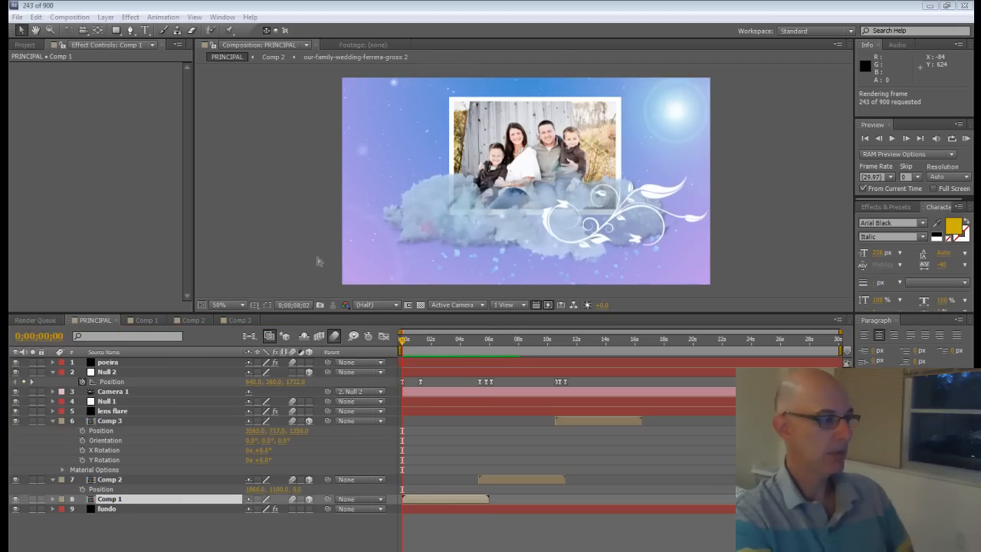
{"action": "key", "text": "space"}
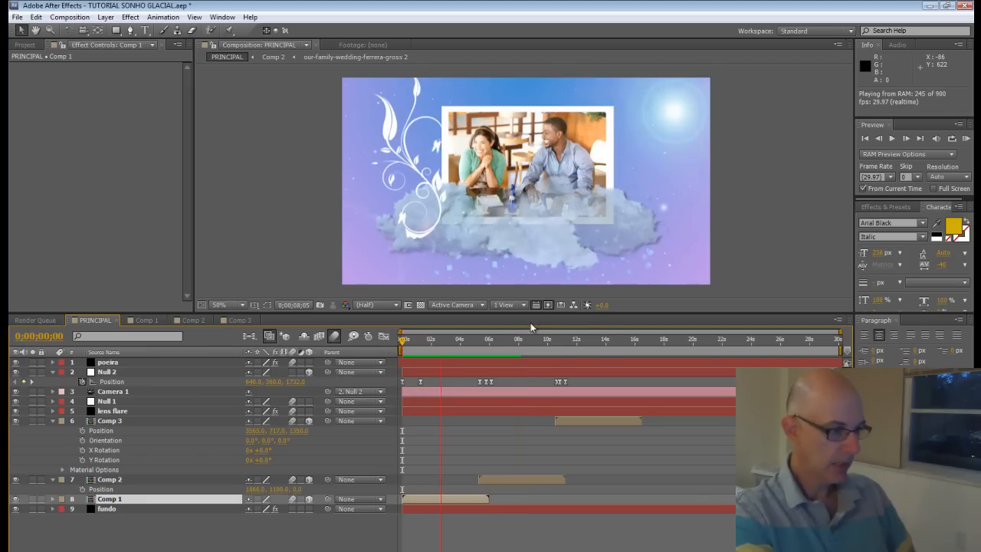
{"action": "key", "text": "space"}
Show Null 1's animated properties and add a Position keyframe at 0;00;05;15
{"action": "left_click_drag", "start_coordinate": [404, 343], "coordinate": [482, 340]}
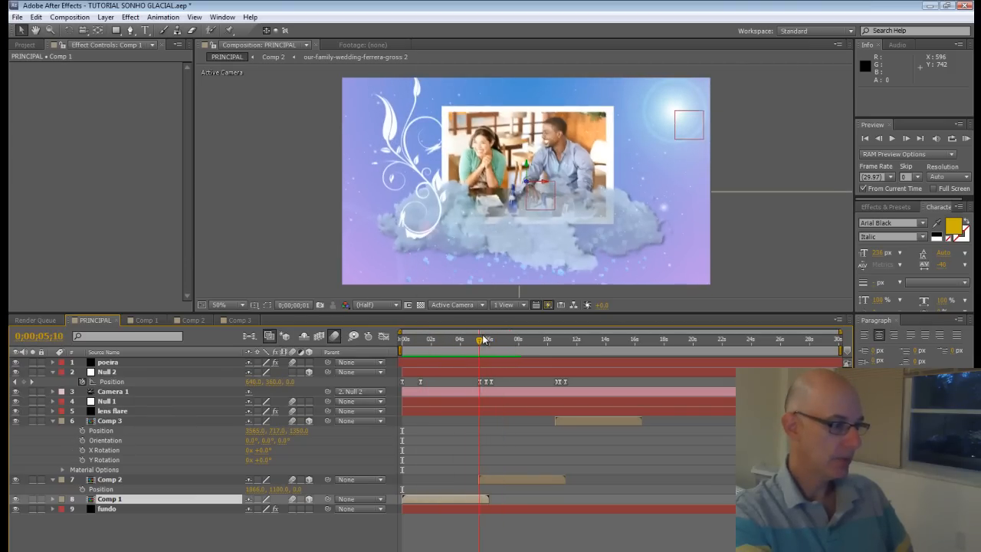
{"action": "left_click", "coordinate": [130, 402]}
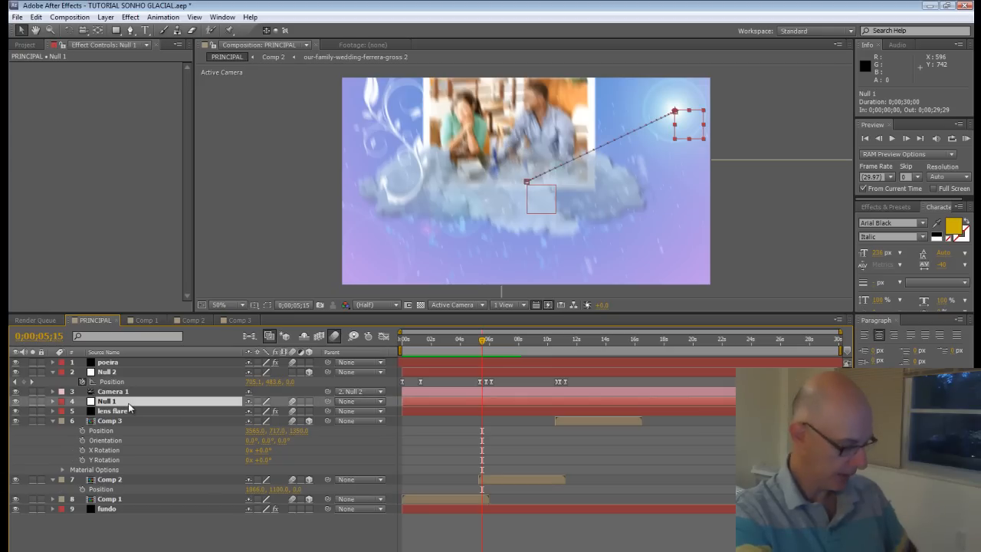
{"action": "key", "text": "u"}
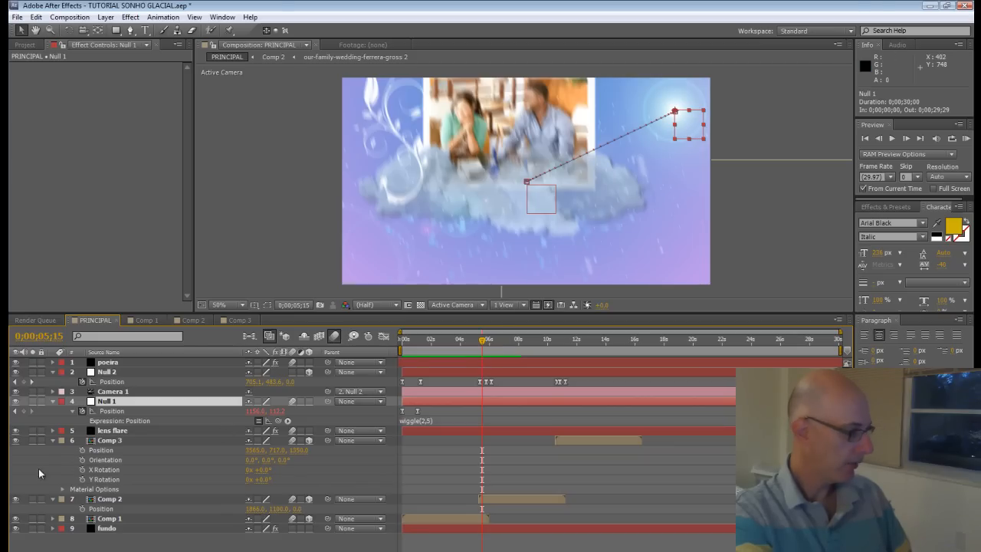
{"action": "left_click", "coordinate": [23, 411]}
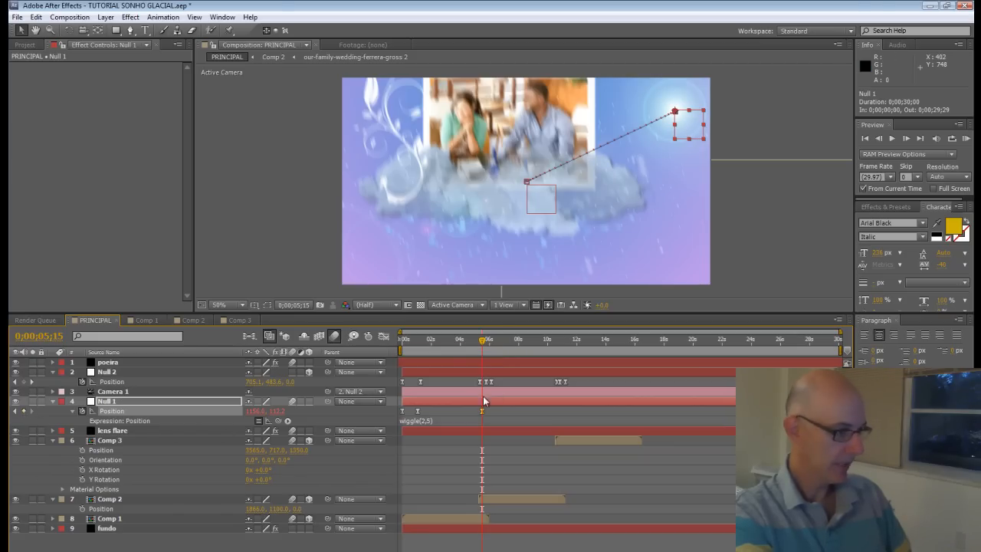
At 0;00;06;05, move Null 1 with its light to the frame's upper-left corner, at about 86, 110
{"action": "key", "text": "Page_Down"}
{"action": "left_click", "coordinate": [490, 342]}
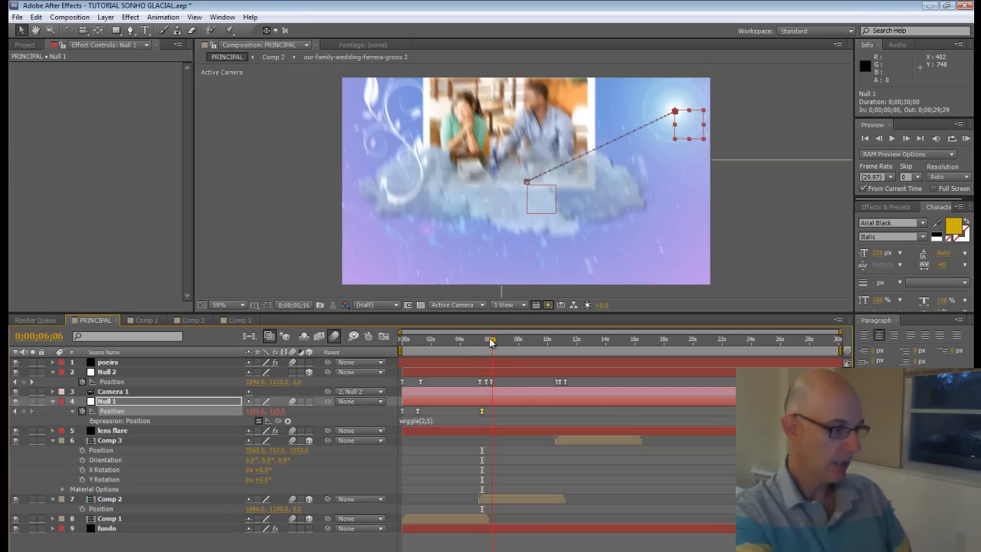
{"action": "left_click_drag", "start_coordinate": [490, 339], "coordinate": [493, 339]}
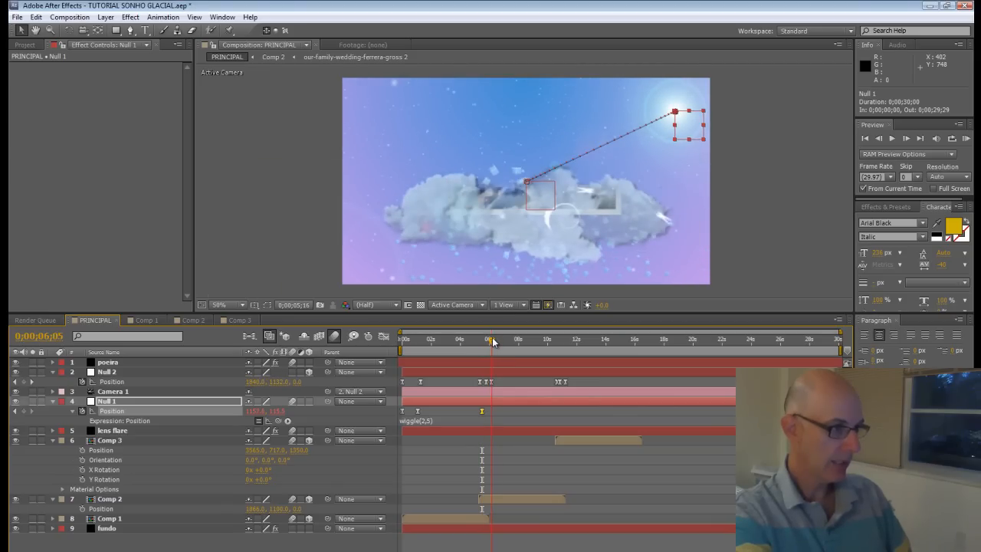
{"action": "left_click_drag", "start_coordinate": [674, 119], "coordinate": [369, 121]}
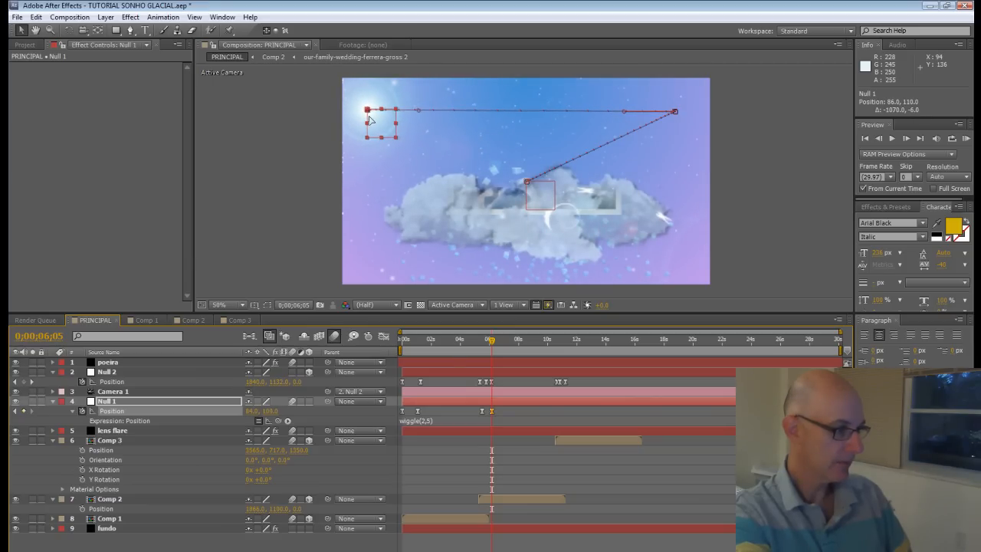
Reposition Null 1 at its 0;00;06;05 keyframe to the frame's lower-left corner, at about 74, 586
{"action": "mouse_move", "coordinate": [493, 342]}
{"action": "left_mouse_down"}
{"action": "mouse_move", "coordinate": [477, 350]}
{"action": "mouse_move", "coordinate": [504, 351]}
{"action": "mouse_move", "coordinate": [477, 353]}
{"action": "mouse_move", "coordinate": [505, 360]}
{"action": "mouse_move", "coordinate": [484, 357]}
{"action": "mouse_move", "coordinate": [494, 360]}
{"action": "left_mouse_up"}
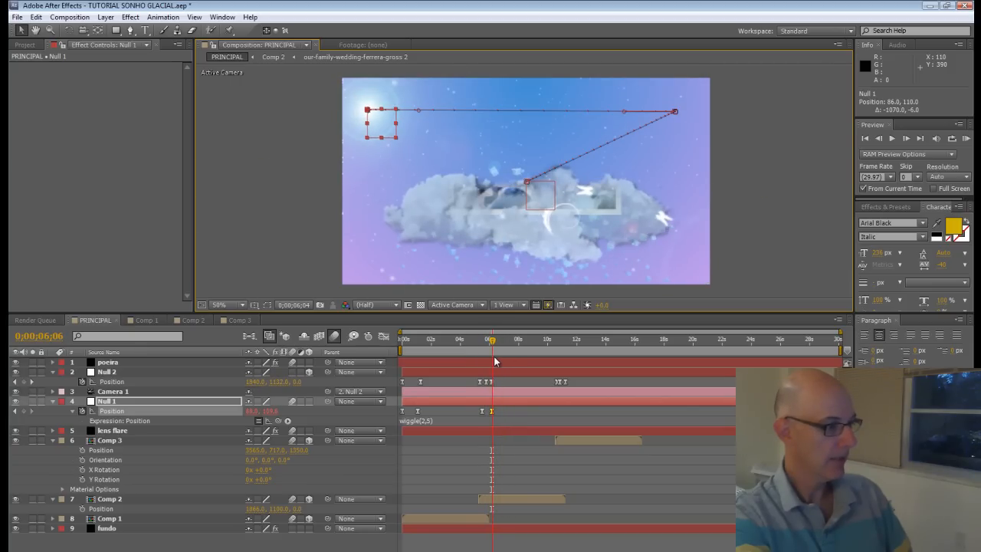
{"action": "left_click", "coordinate": [16, 411]}
{"action": "left_click_drag", "start_coordinate": [370, 165], "coordinate": [372, 267]}
Add a Position keyframe to Null 1 at 0;00;10;19, aligned with Null 2's keyframe where the second camera move starts
{"action": "left_click_drag", "start_coordinate": [494, 342], "coordinate": [531, 351]}
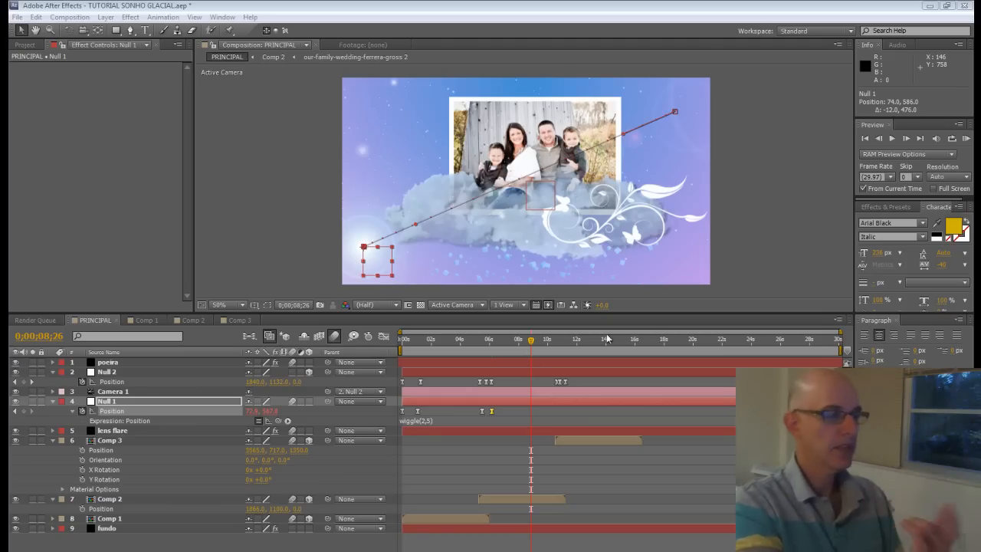
{"action": "left_click_drag", "start_coordinate": [533, 341], "coordinate": [560, 342]}
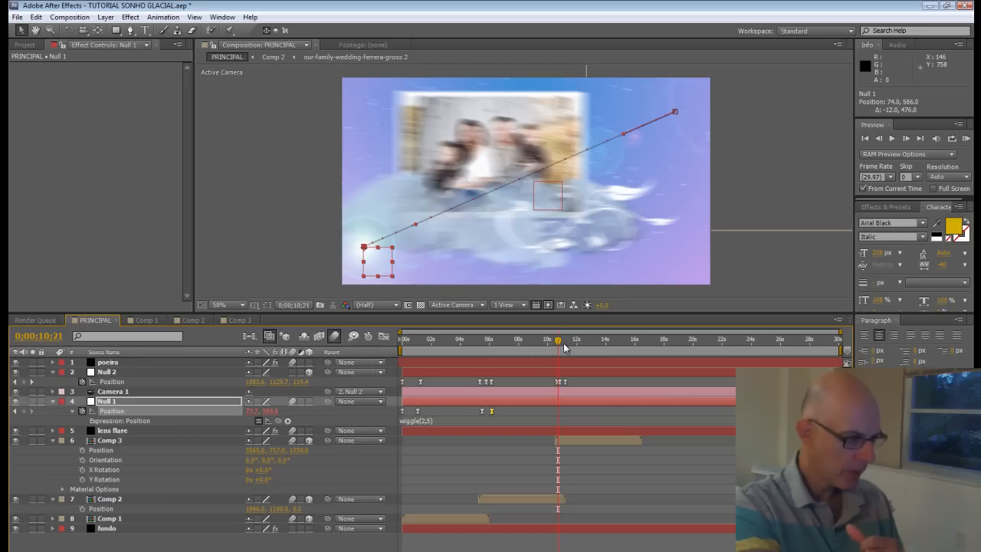
{"action": "left_click", "coordinate": [15, 382]}
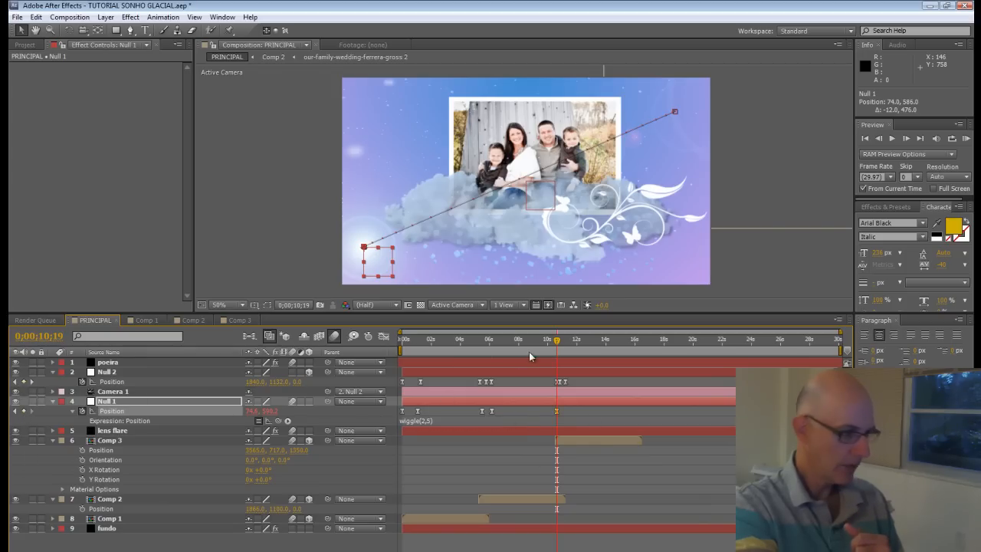
At Null 2's keyframe at 0;00;11;07, move Null 1 to the frame's lower-right corner, at about 1140, 592, and review up to 0;00;15;18
{"action": "left_click", "coordinate": [32, 382]}
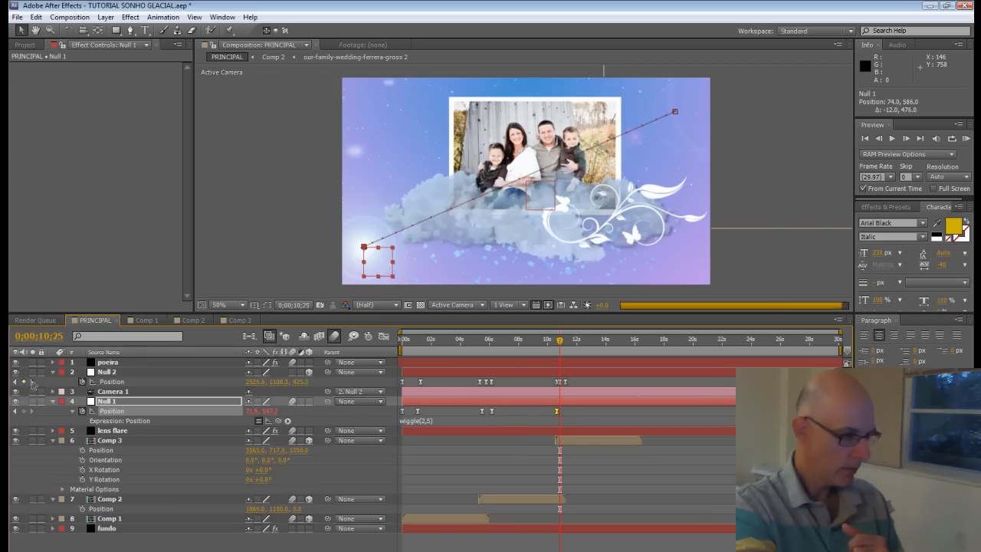
{"action": "left_click", "coordinate": [33, 382]}
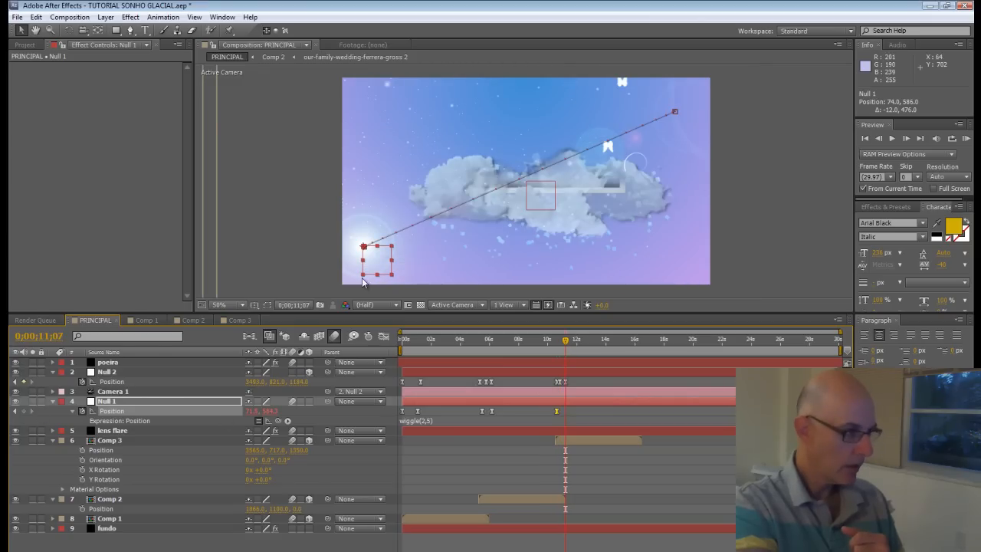
{"action": "left_click_drag", "start_coordinate": [369, 268], "coordinate": [676, 267]}
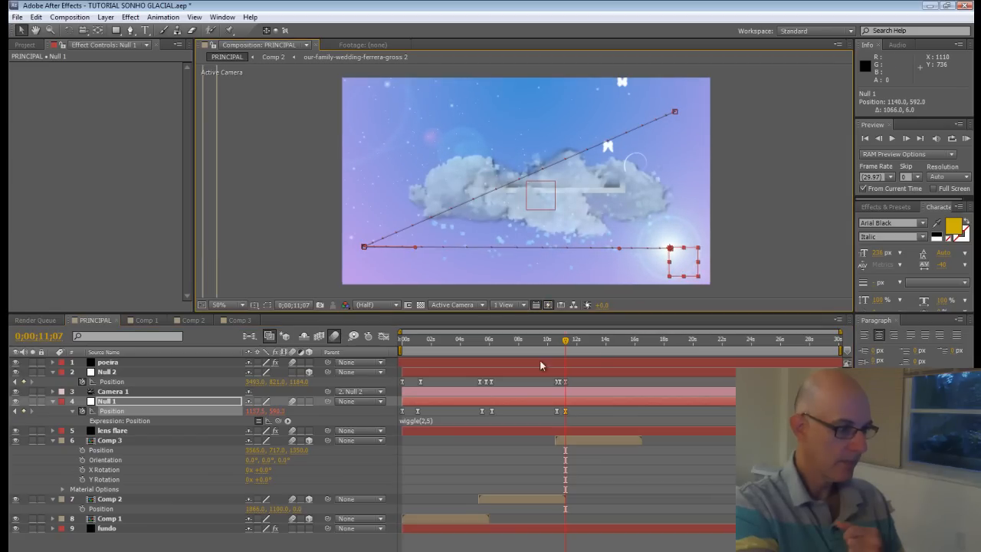
{"action": "left_click_drag", "start_coordinate": [565, 342], "coordinate": [629, 359]}
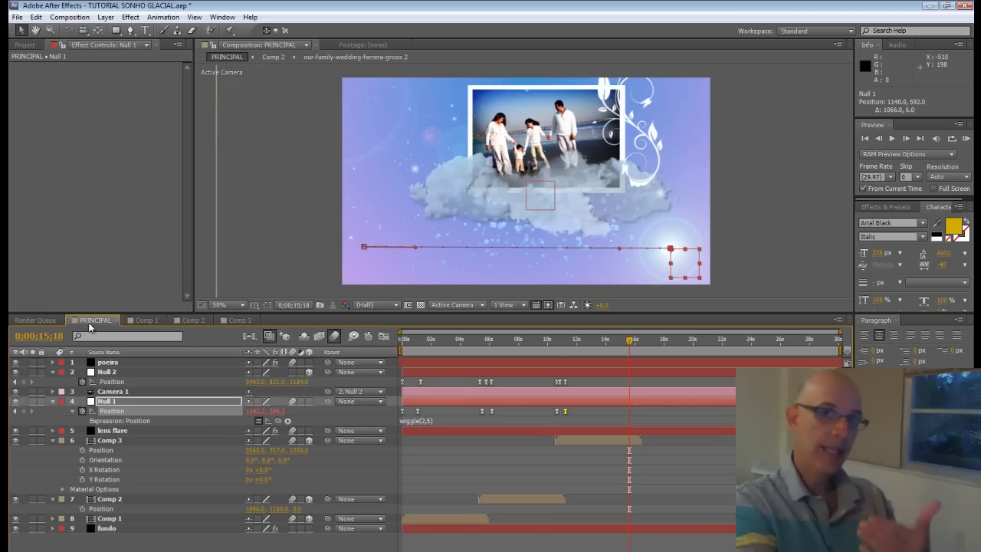
Open the PRINCIPAL composition's settings with the Duration value ready for editing
{"action": "left_click", "coordinate": [69, 16]}
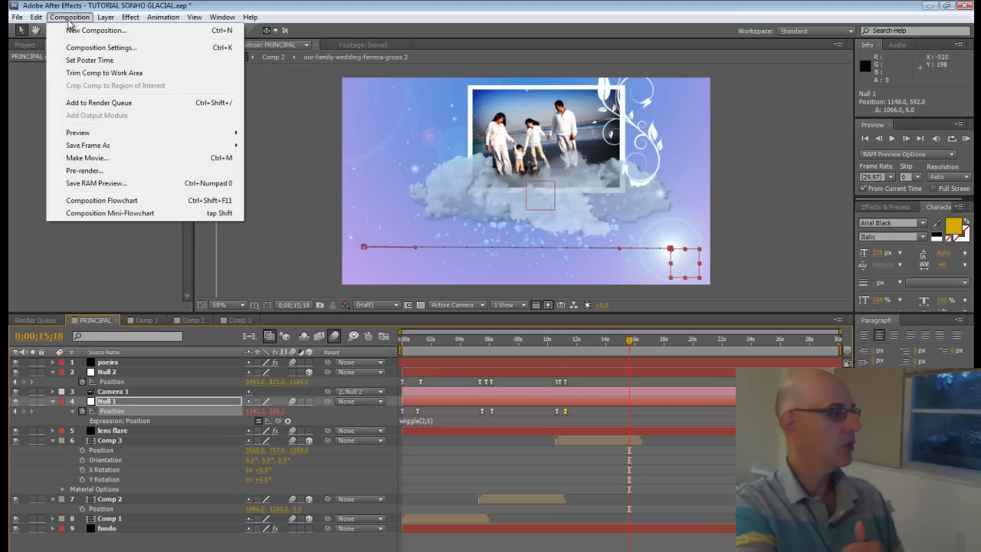
{"action": "left_click", "coordinate": [77, 49]}
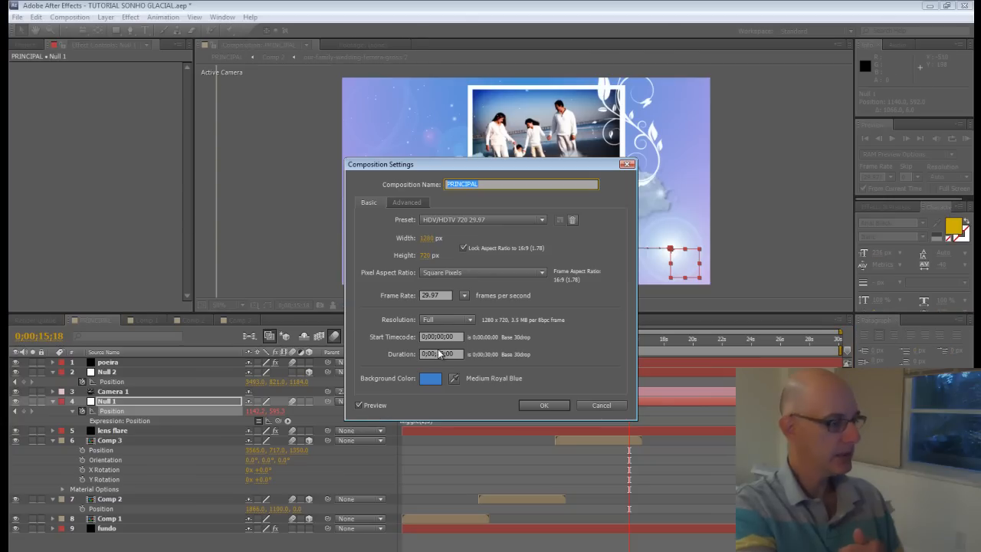
{"action": "left_click", "coordinate": [439, 353]}
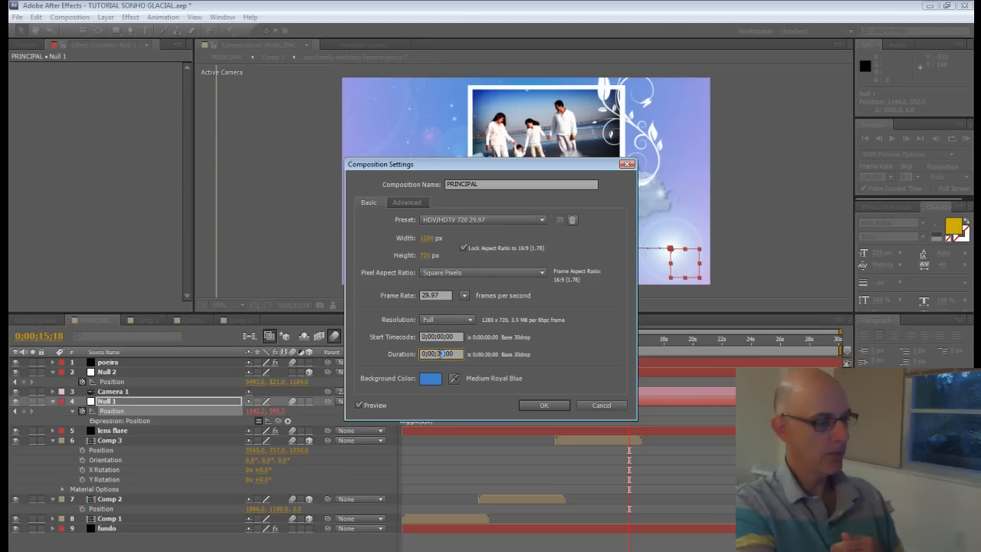